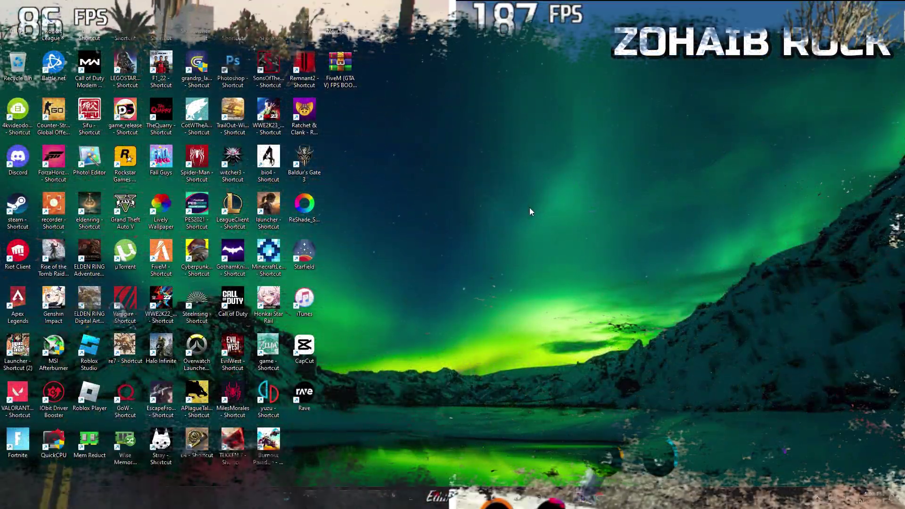
Step: Extract the FiveM (GTA V) FPS boost archive onto the desktop with WinRAR and place the extracted folder beside it
left_click_drag(340, 66, 514, 117)
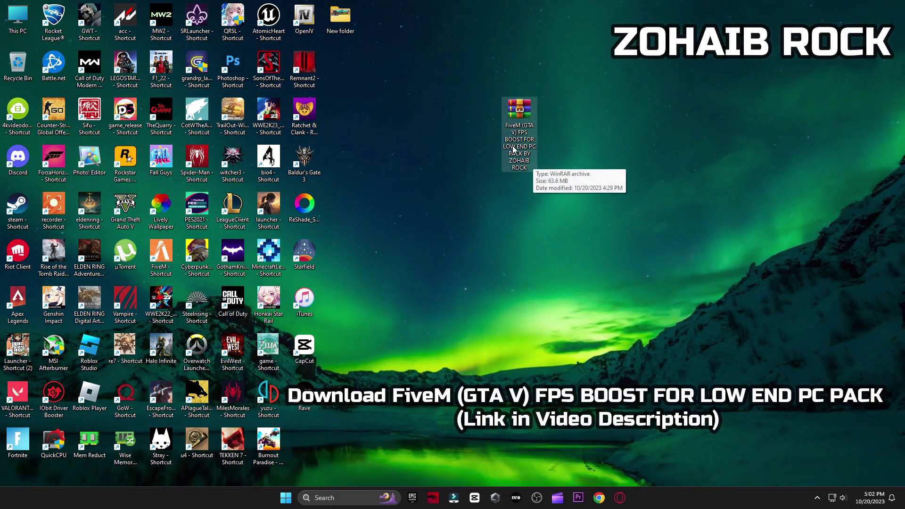
right_click(514, 147)
mouse_move(535, 317)
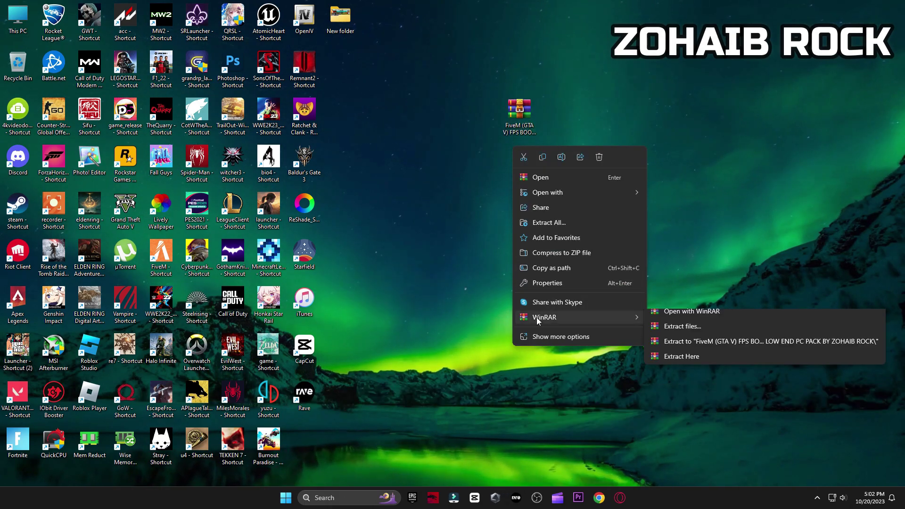
left_click(671, 365)
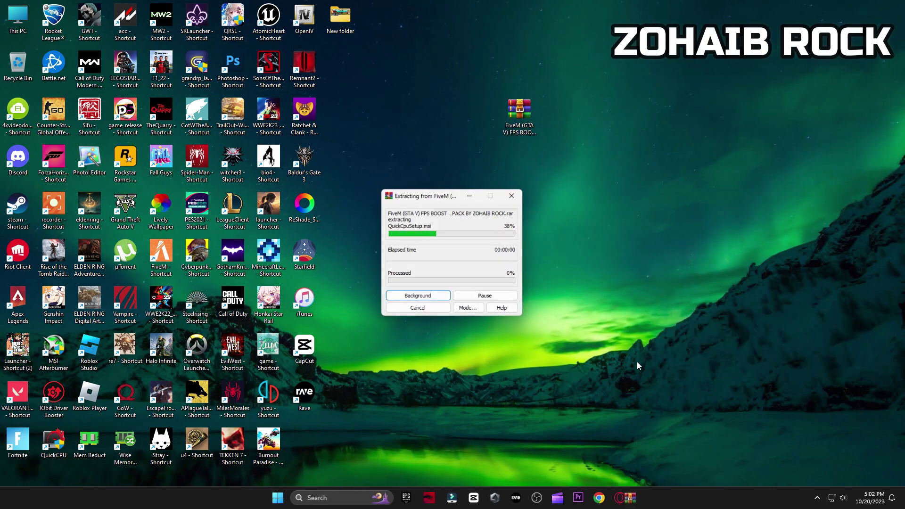
left_click_drag(308, 433, 552, 150)
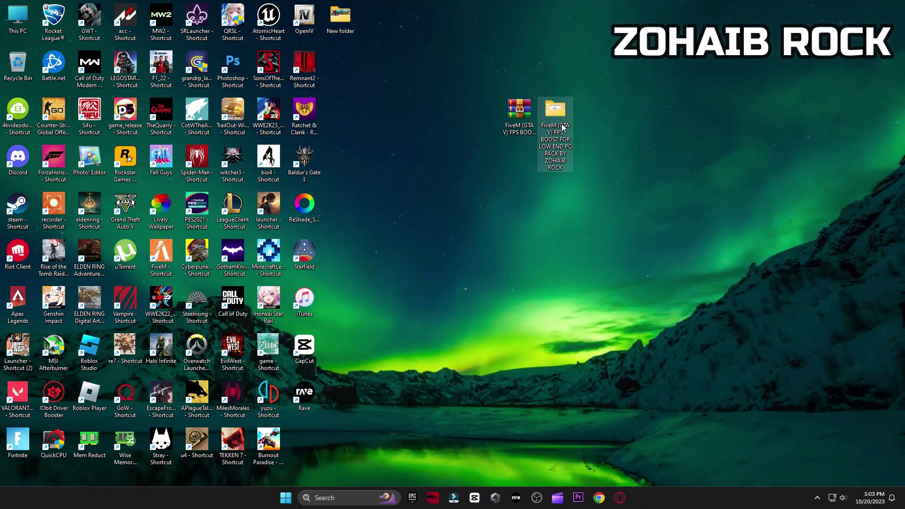
Step: Launch the Create A Restore Point shortcut from the extracted pack's 0 Start folder and bring System Properties into clear view
double_click(552, 159)
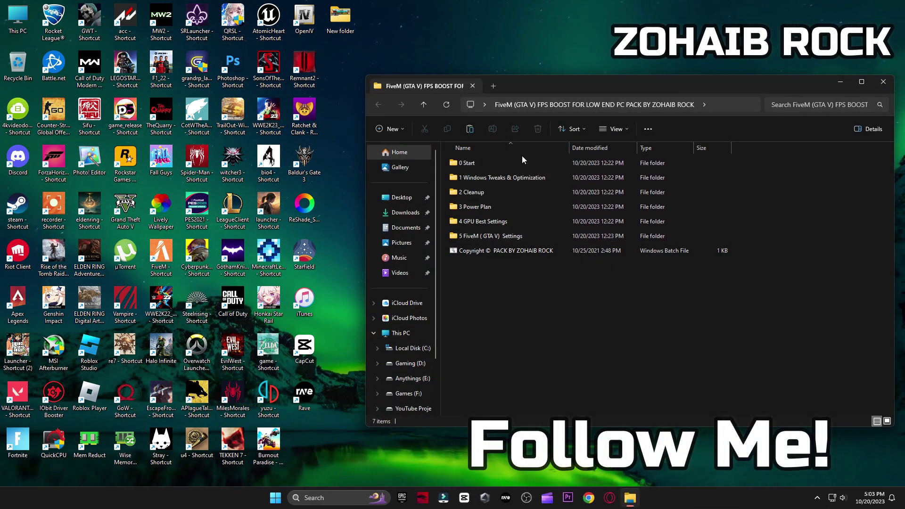
double_click(497, 162)
double_click(490, 163)
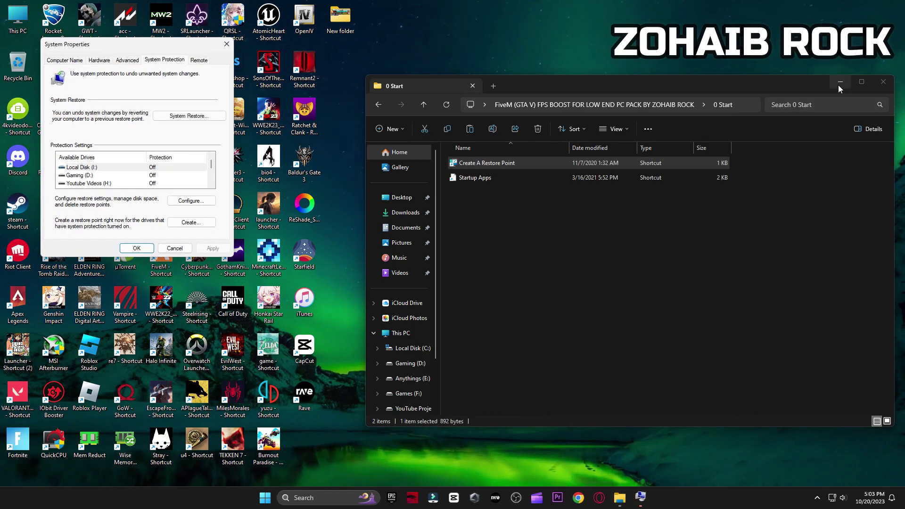
left_click(840, 81)
left_click_drag(199, 52, 576, 70)
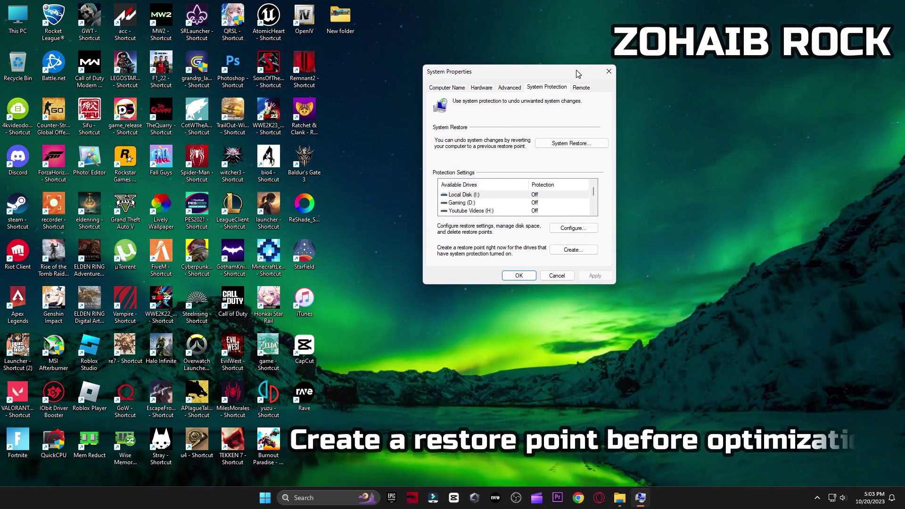
Step: Configure Local Disk (C:) with system protection turned on and accept its restore settings
left_click(466, 195)
left_click(575, 229)
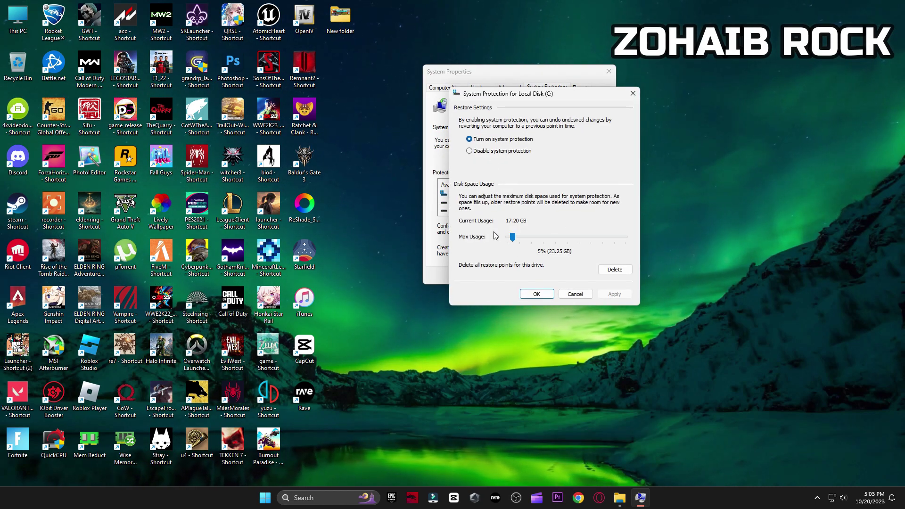
left_click(536, 294)
Step: Create a restore point described as "backup" and close System Properties
left_click(563, 251)
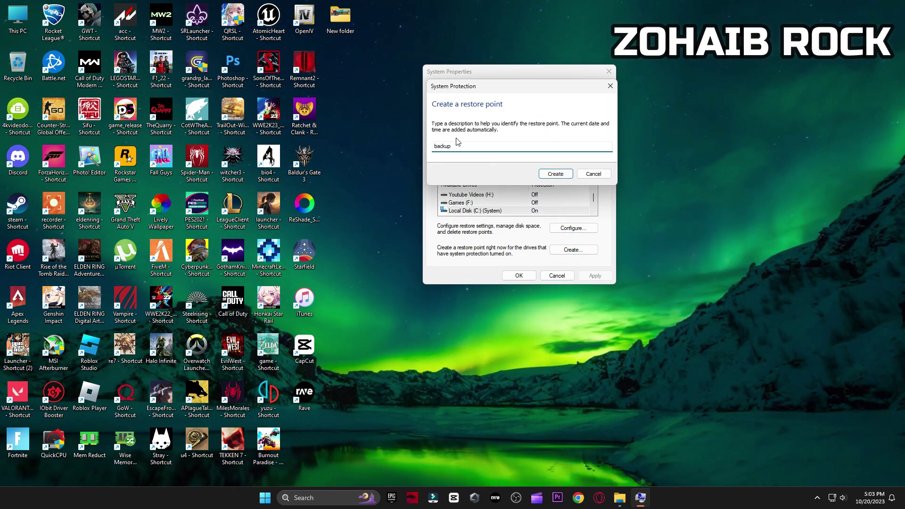
left_click(556, 175)
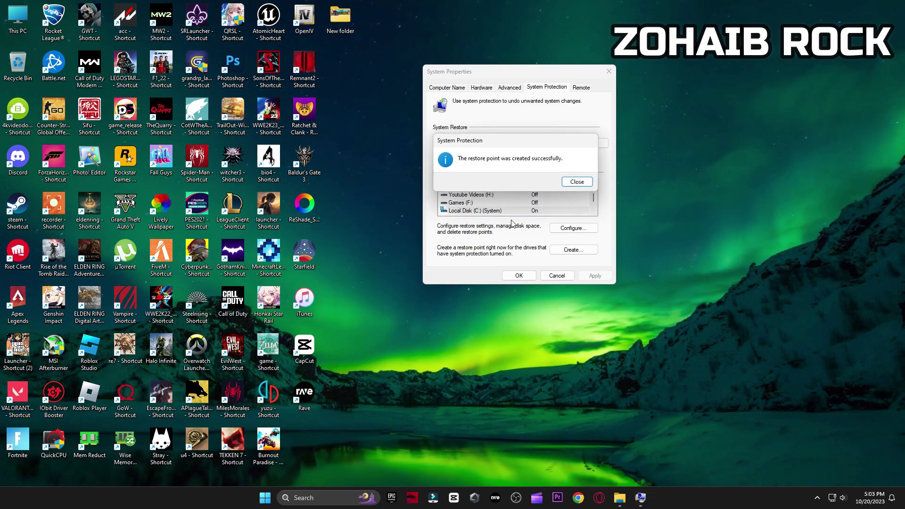
left_click(577, 182)
left_click(518, 275)
Step: Open the Startup Apps shortcut from the 0 Start folder and review which apps are enabled or disabled at startup
left_click(630, 497)
double_click(465, 178)
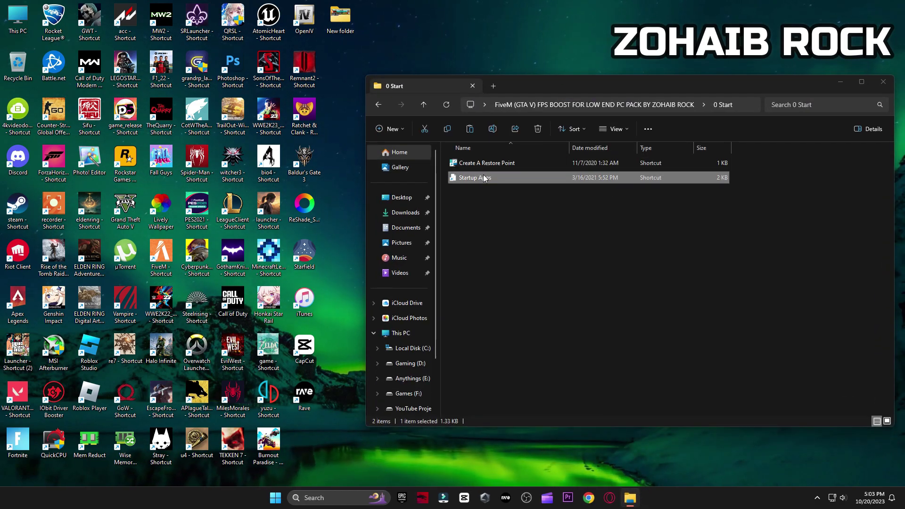
left_click_drag(603, 84, 709, 88)
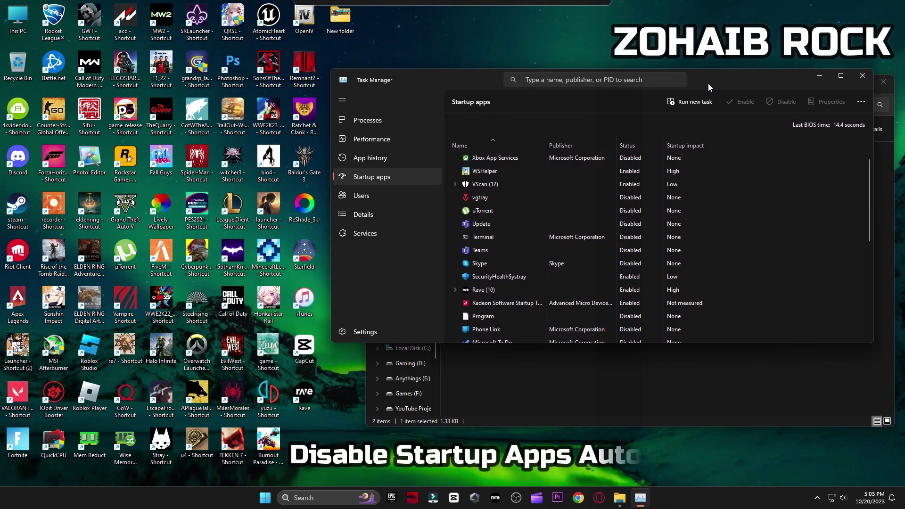
scroll(553, 227, "down", 6)
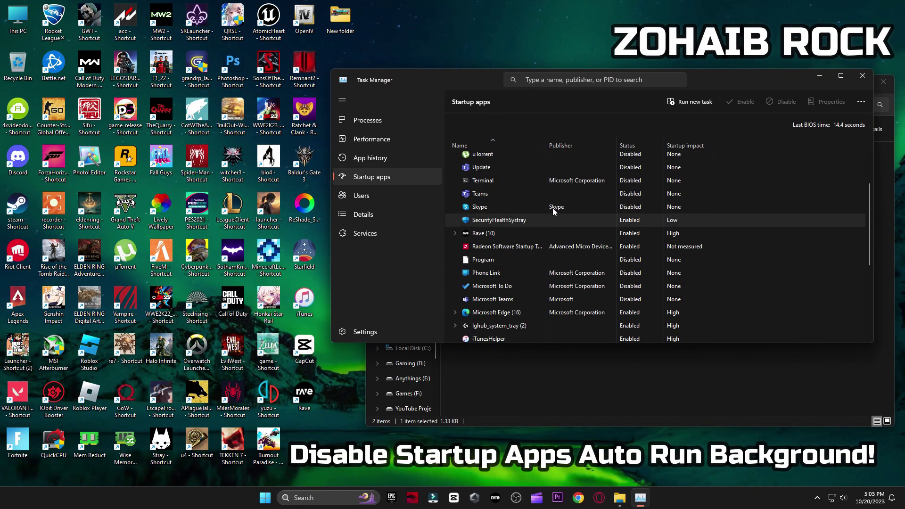
scroll(575, 245, "up", 6)
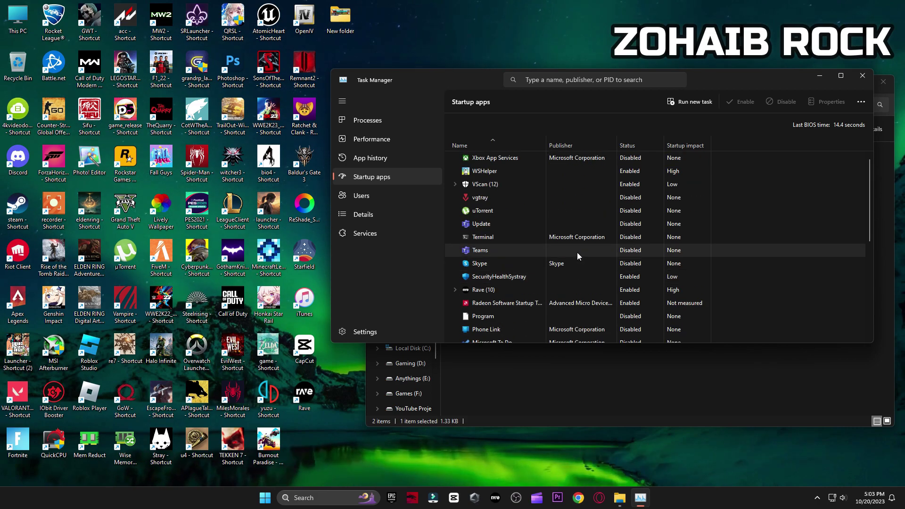
left_click(622, 214)
left_click(738, 103)
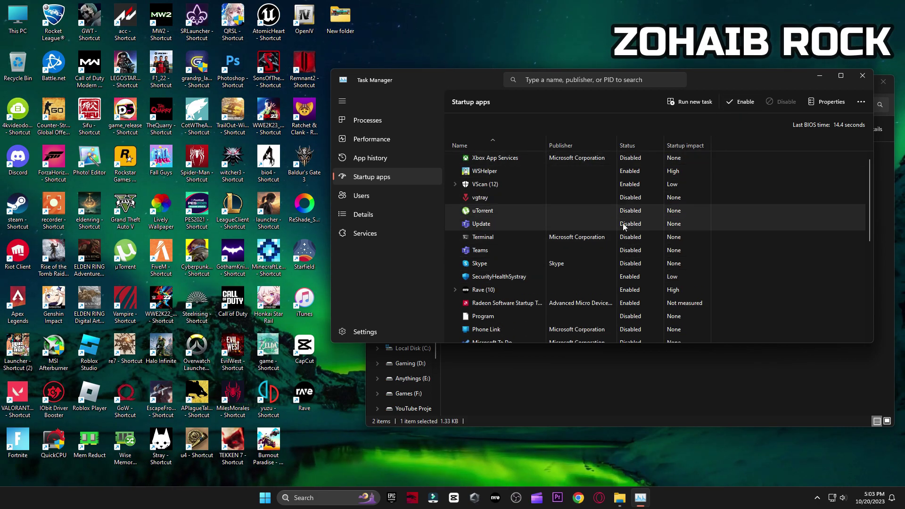
double_click(623, 214)
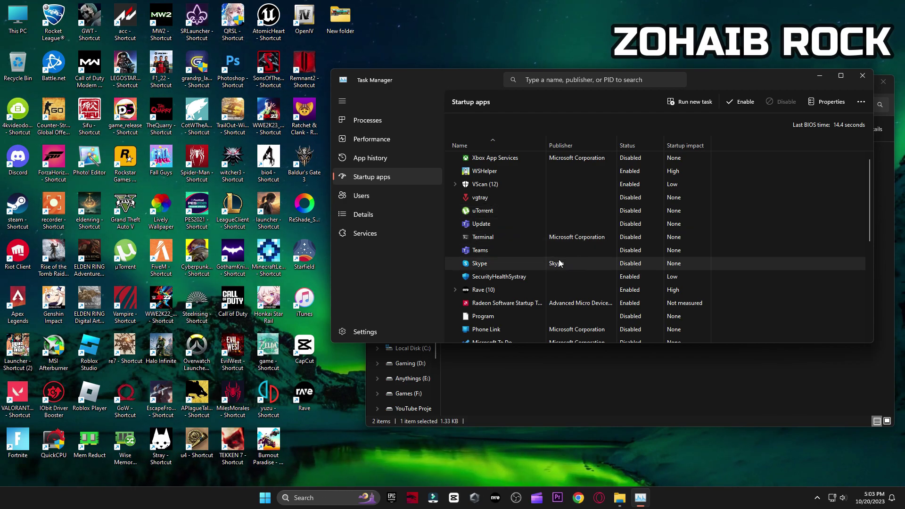
scroll(545, 311, "down", 4)
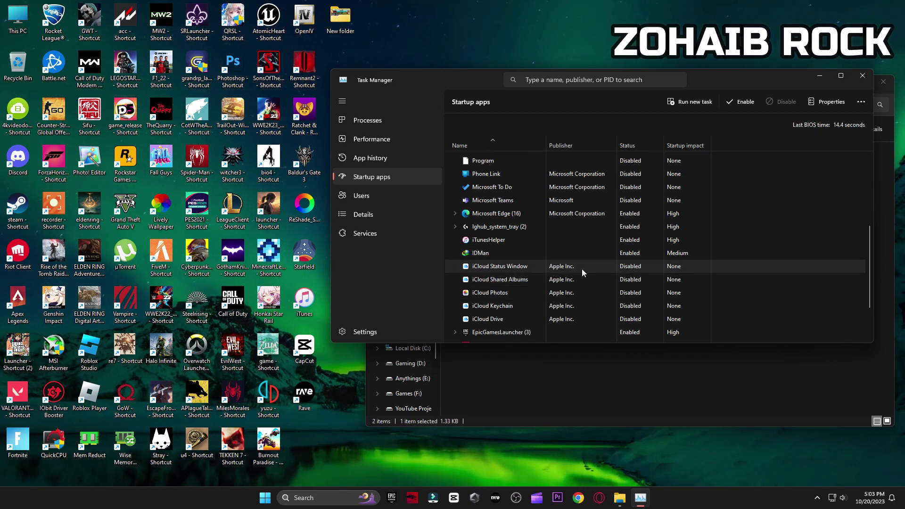
scroll(626, 267, "down", 2)
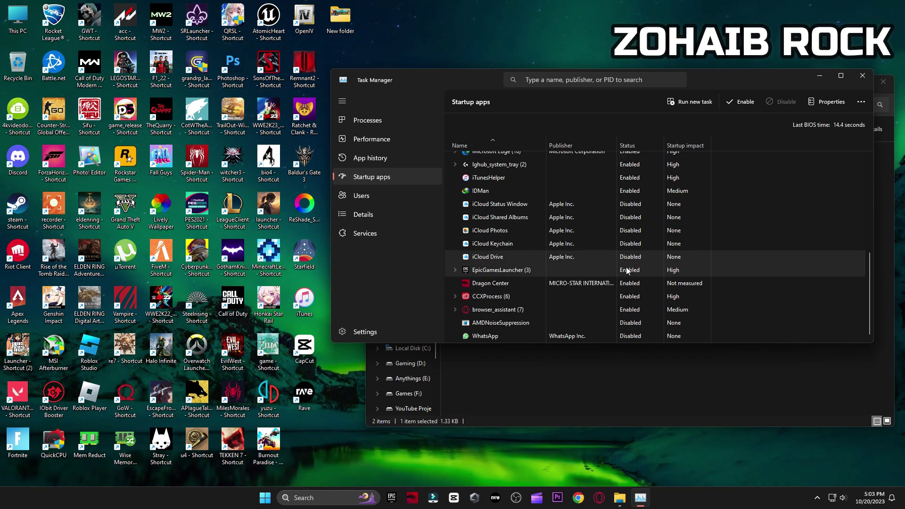
left_click(627, 336)
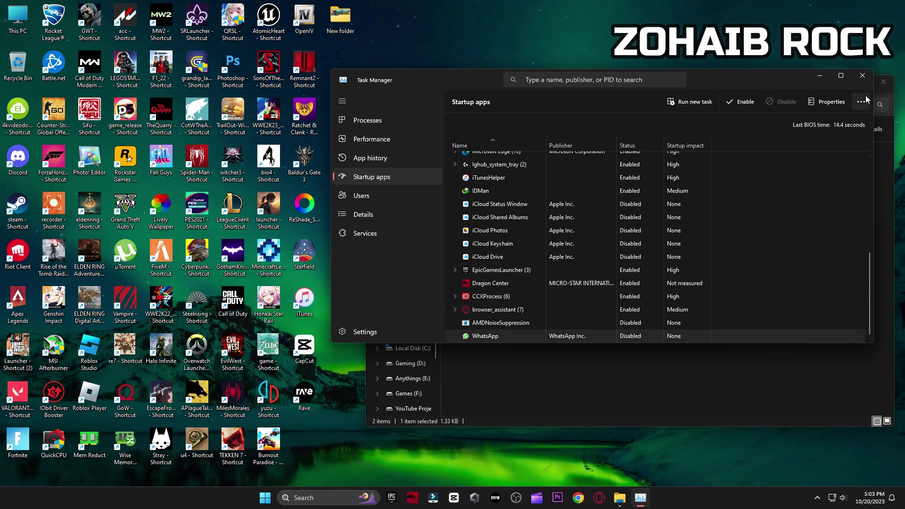
left_click(861, 79)
Step: Open the pack's 1 Windows Tweaks & Optimization folder
left_click(377, 104)
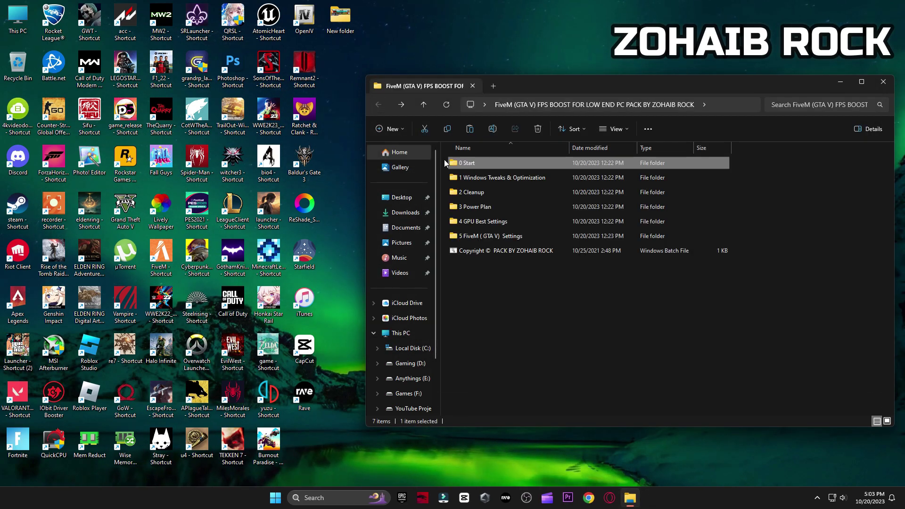
double_click(492, 180)
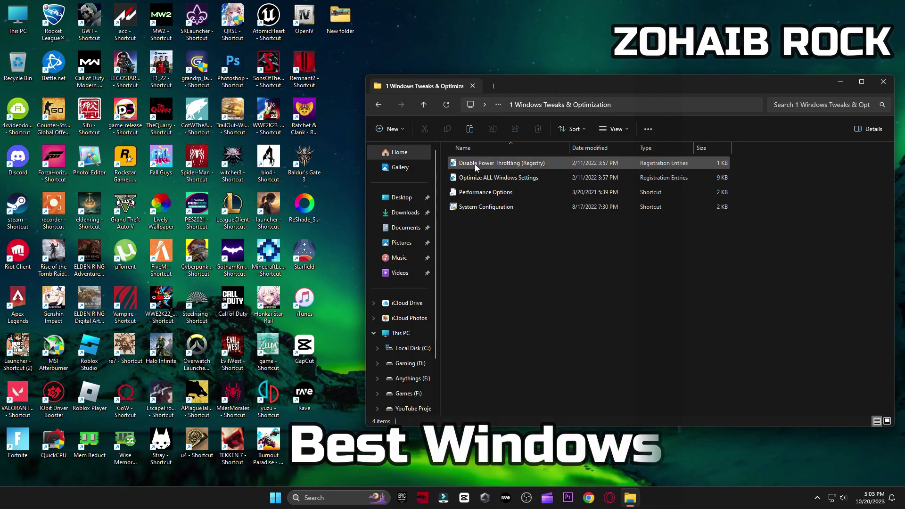
Step: Look over the System page in Windows Settings and return to the tweaks folder
key("super")
left_click(473, 304)
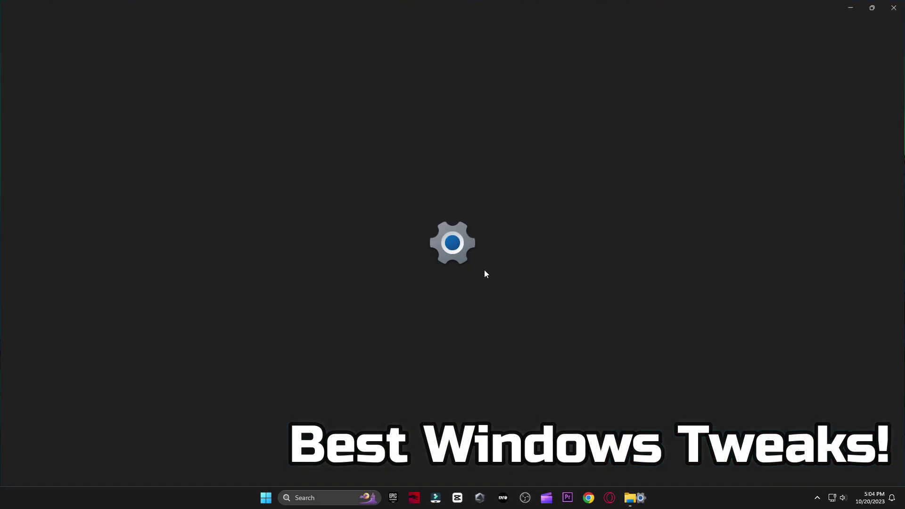
scroll(291, 165, "down", 1)
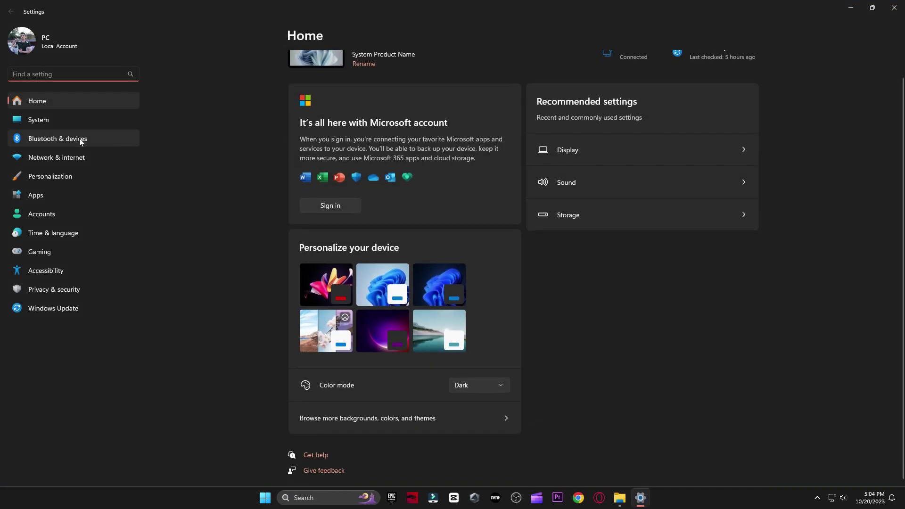
left_click(38, 119)
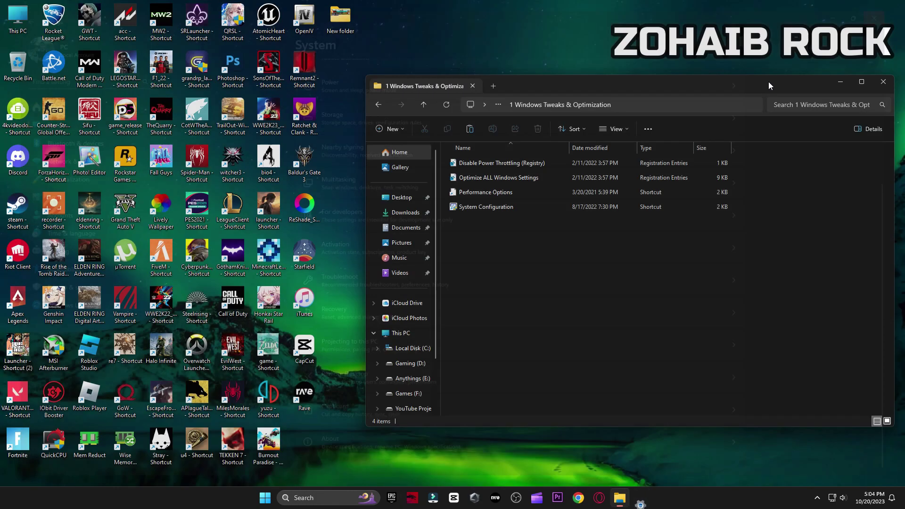
Step: Merge the Optimize ALL Windows Settings and Disable Power Throttling files into the Windows registry
double_click(493, 179)
left_click(521, 260)
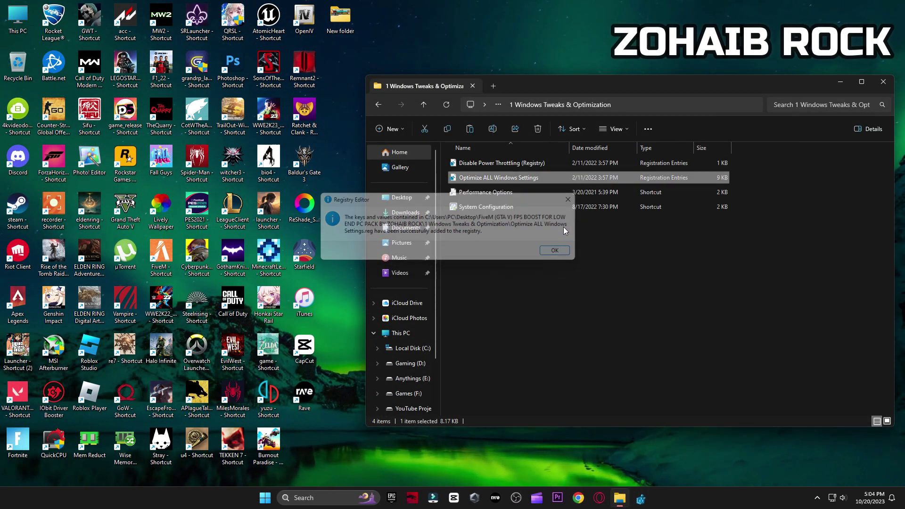
left_click(553, 250)
left_click(519, 164)
double_click(518, 165)
left_click(521, 262)
left_click(554, 250)
Step: Open the Performance Options shortcut and check the visual effects settings
left_click(505, 193)
double_click(505, 193)
left_click_drag(216, 66, 558, 78)
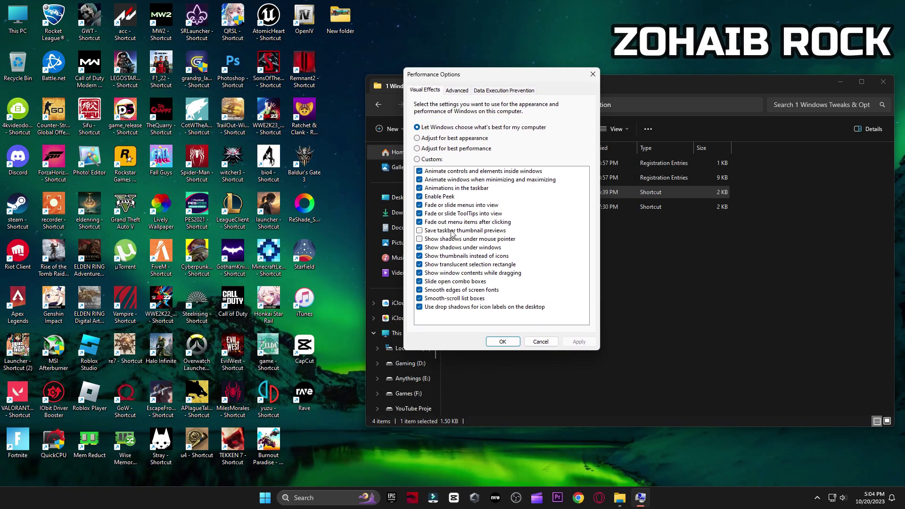
left_click(530, 343)
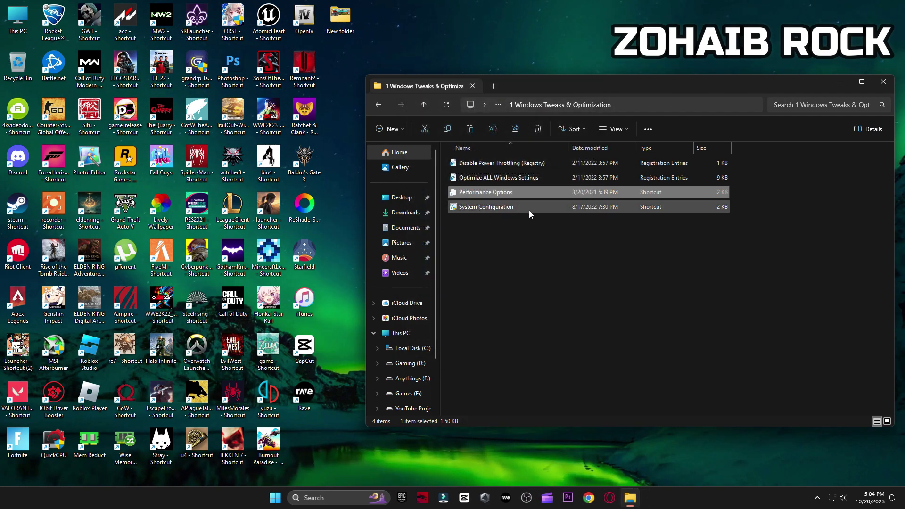
Step: Set the number of boot processors to 20 in System Configuration's advanced boot options and exit without restarting
left_click(507, 211)
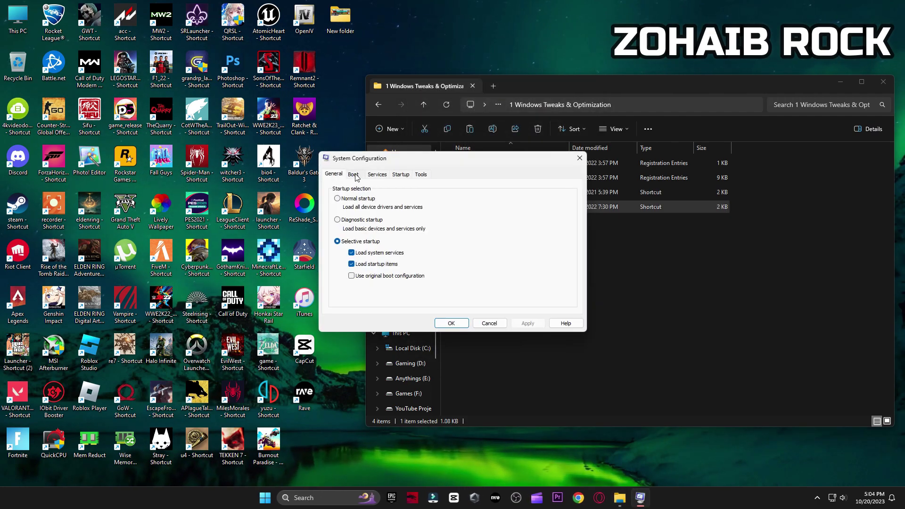
left_click(354, 175)
left_click(361, 243)
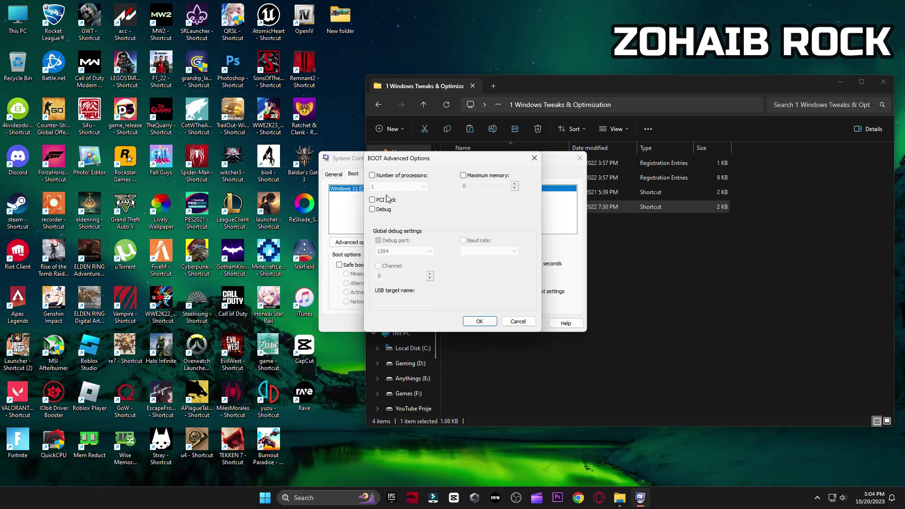
left_click(394, 188)
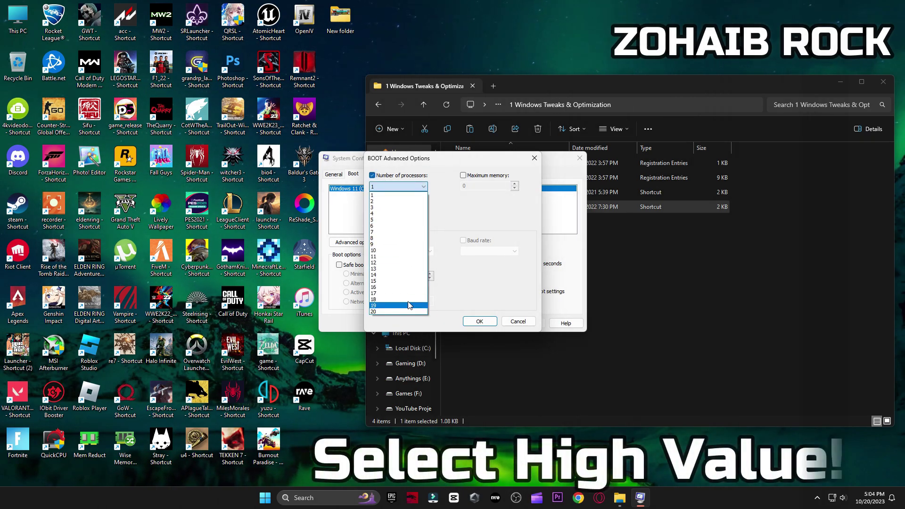
left_click(406, 311)
left_click(481, 322)
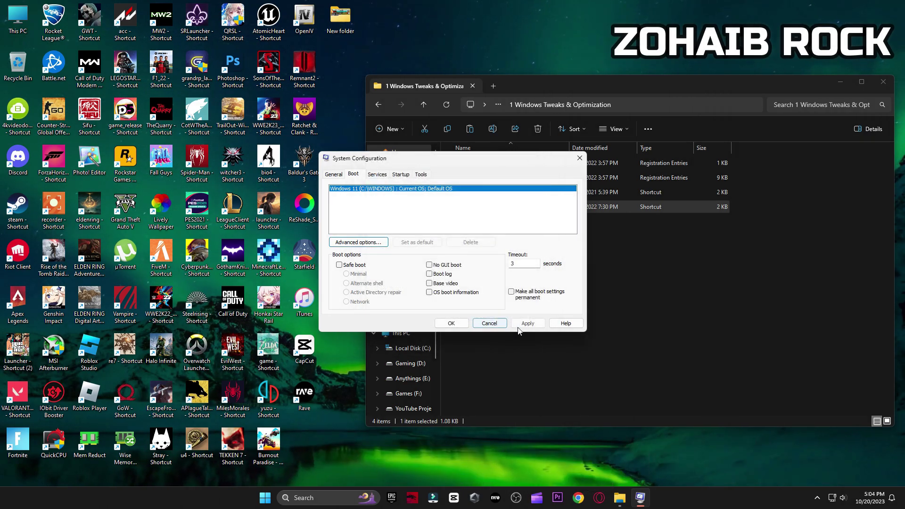
left_click(451, 324)
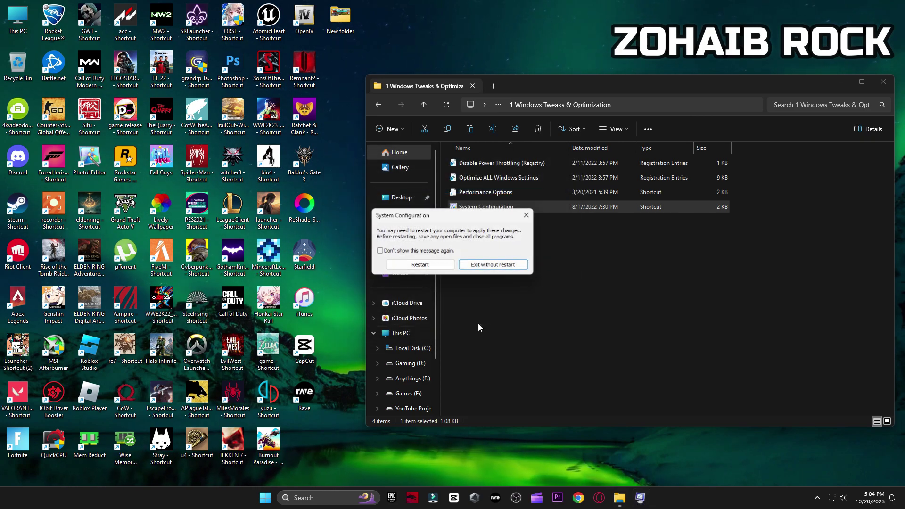
left_click(498, 265)
Step: Run the Delete Temporary Files script from the pack's 2 Cleanup folder
left_click(378, 104)
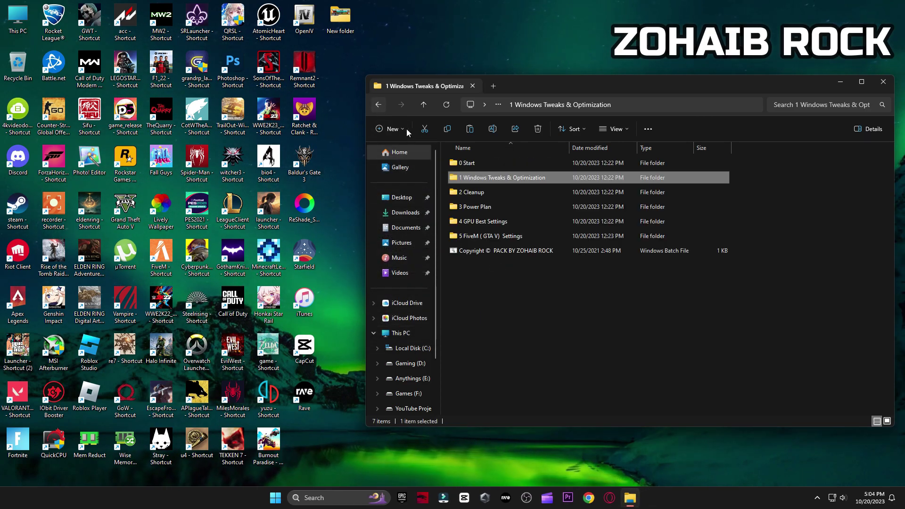
double_click(485, 191)
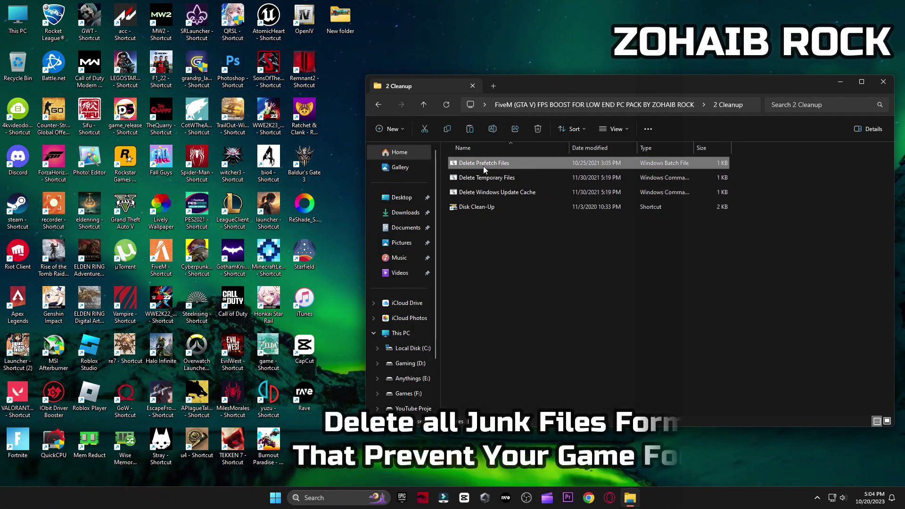
left_click(491, 178)
double_click(491, 179)
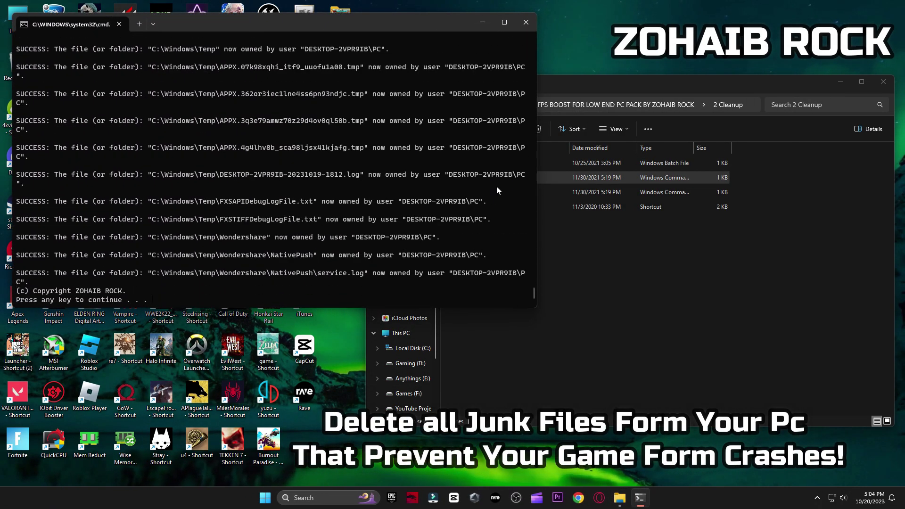
Step: Close the finished temporary files script, run the remaining command script in the 2 Cleanup folder, and dismiss its console
key("Return")
left_click(498, 193)
double_click(498, 192)
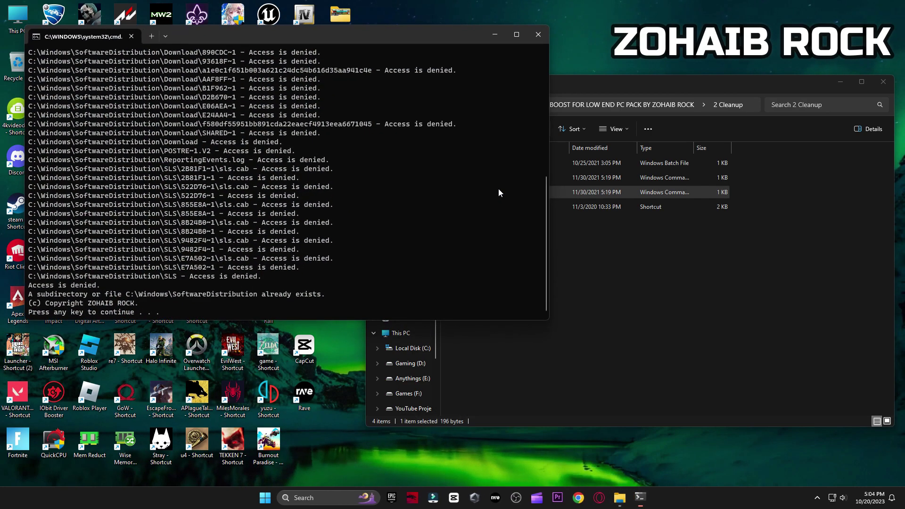
key("Return")
Step: Run Disk Cleanup on drive C: from the 2 Cleanup folder's shortcut, selecting all file categories and permanently deleting them
left_click(499, 206)
double_click(498, 206)
left_click(883, 82)
left_click(430, 264)
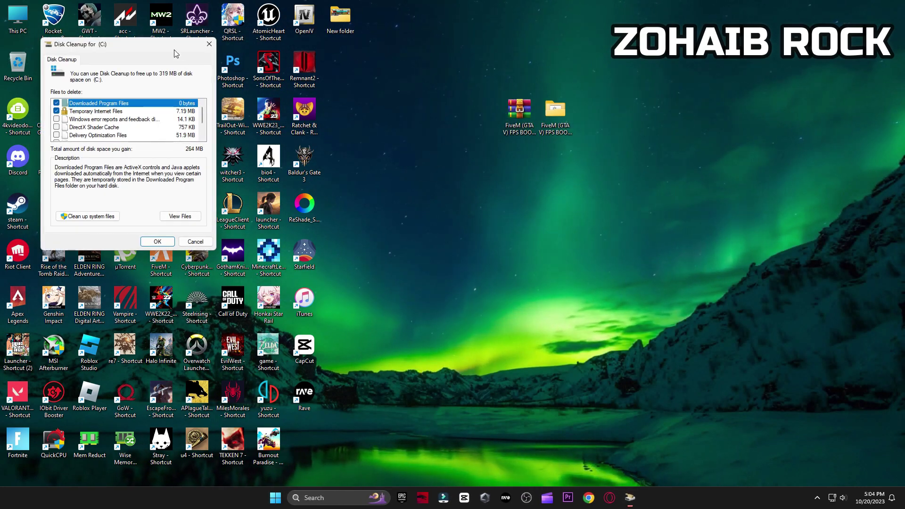
left_click_drag(179, 23, 549, 76)
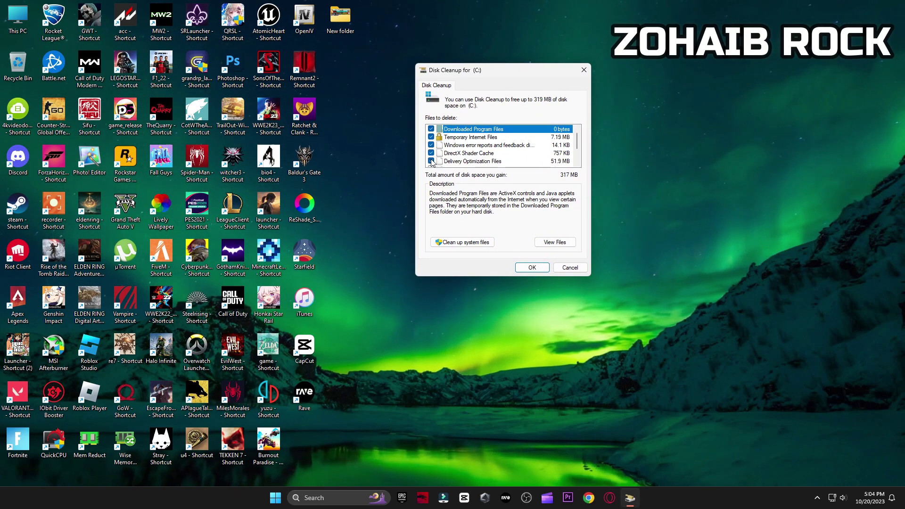
left_click(533, 271)
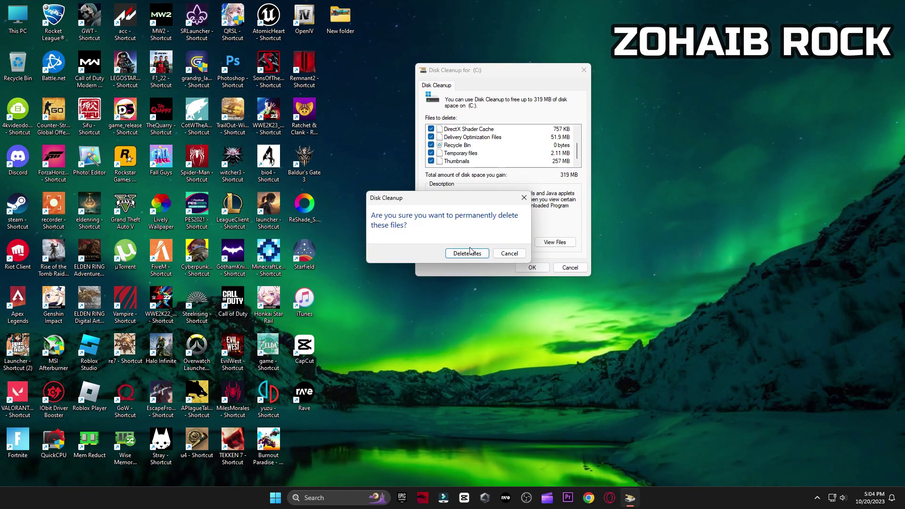
left_click(479, 254)
left_click_drag(418, 211, 498, 171)
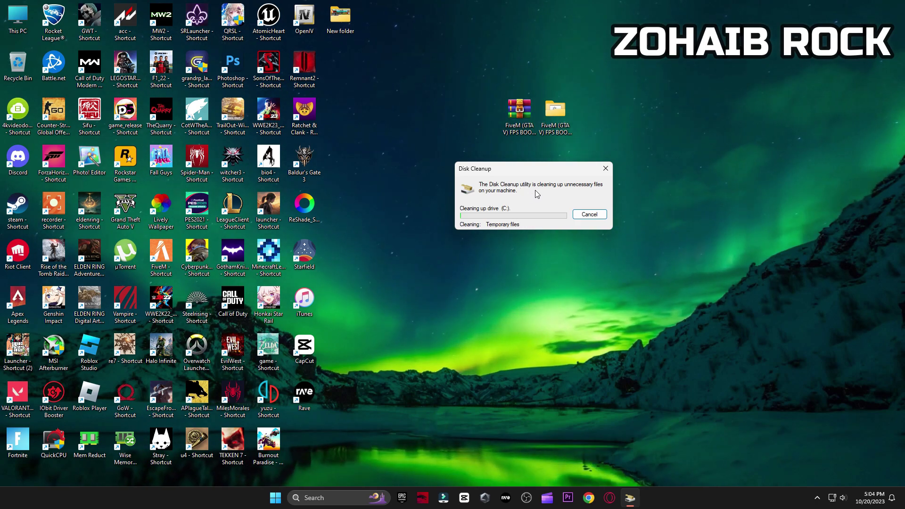
Step: Look up the QuickCpuSetup installer in the pack's 3 Power Plan, Quick-CPU, 64bit folder, and close the folder
double_click(554, 112)
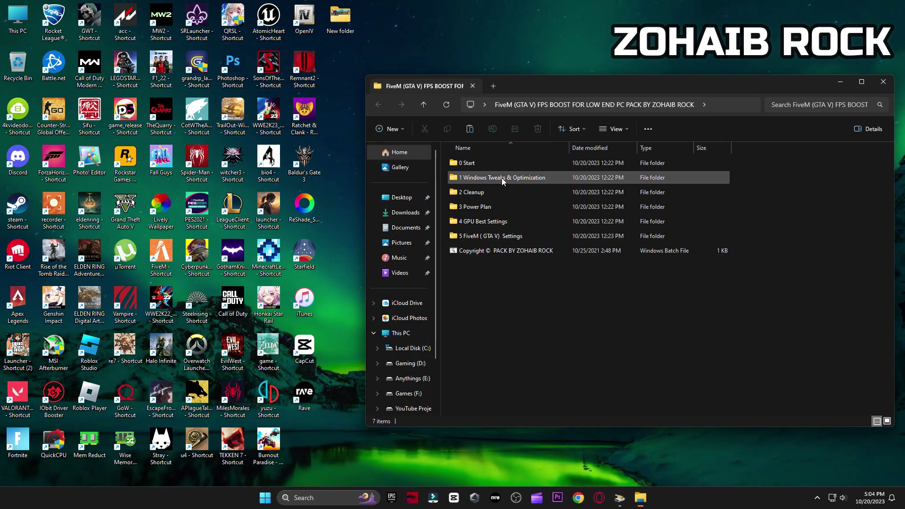
double_click(489, 207)
double_click(480, 164)
double_click(477, 182)
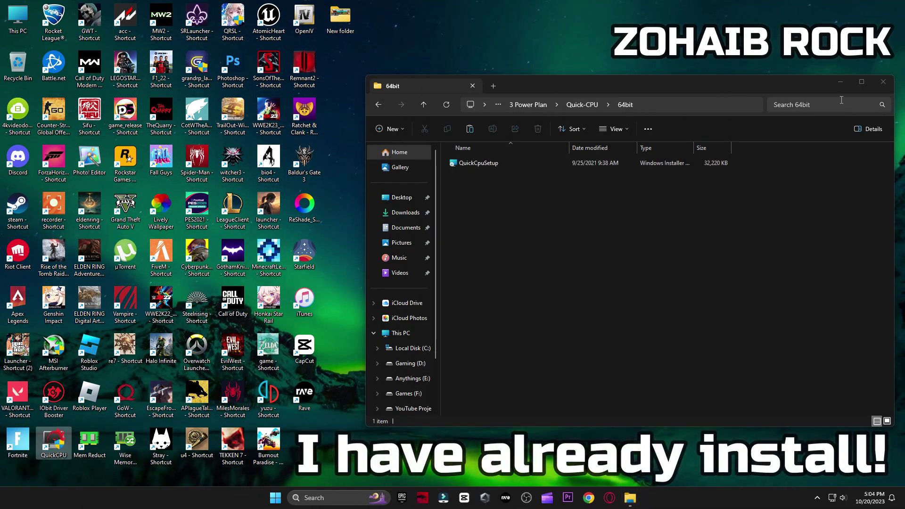
left_click(883, 82)
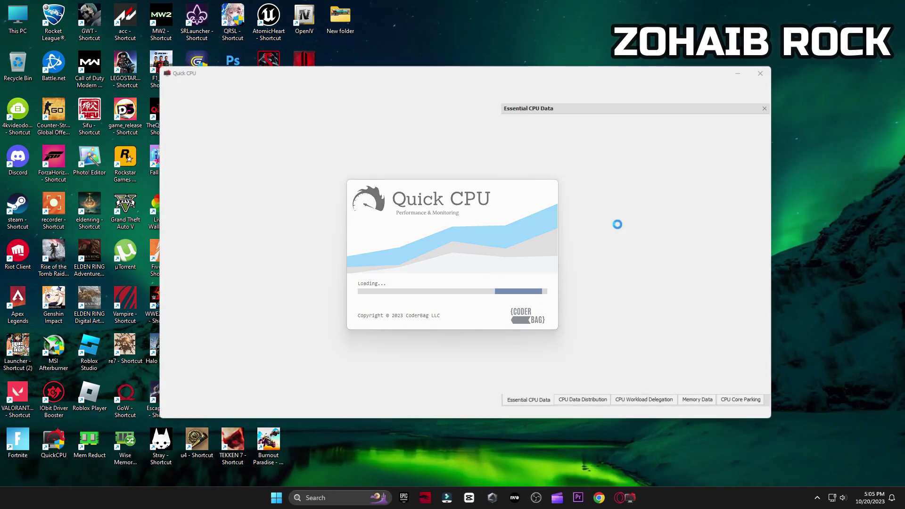
Step: In Quick CPU, choose the High performance power plan, set core parking and turbo boost to 100%, apply the changes, and exit
left_click_drag(614, 71, 739, 74)
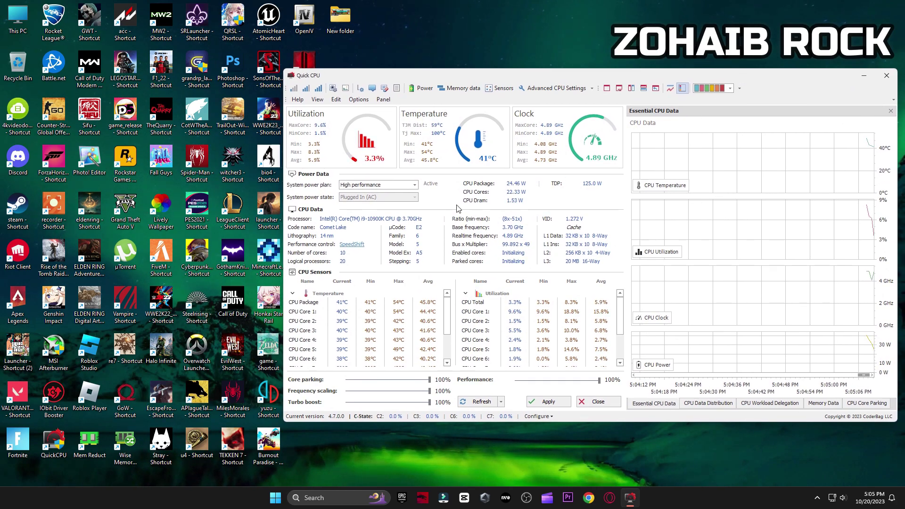
left_click(400, 185)
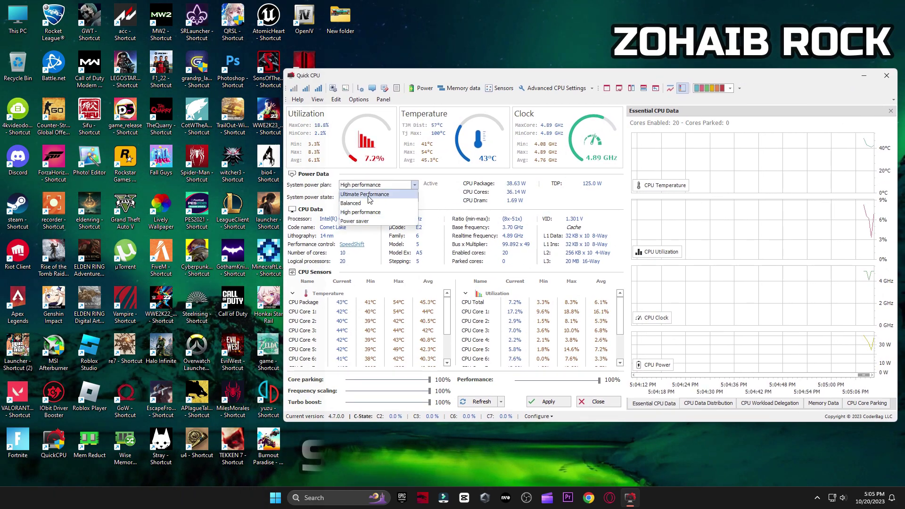
left_click(408, 212)
left_click(430, 380)
left_click_drag(389, 403, 431, 402)
left_click(547, 401)
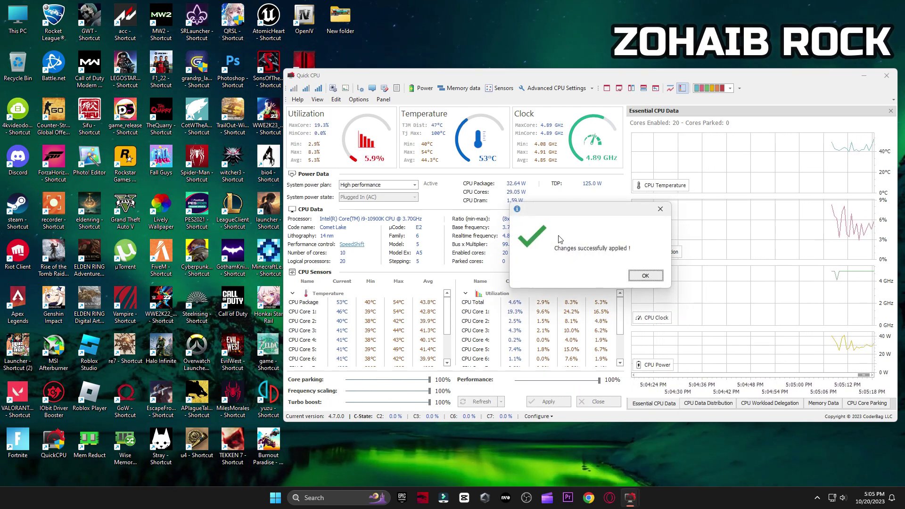
left_click(645, 275)
left_click(598, 401)
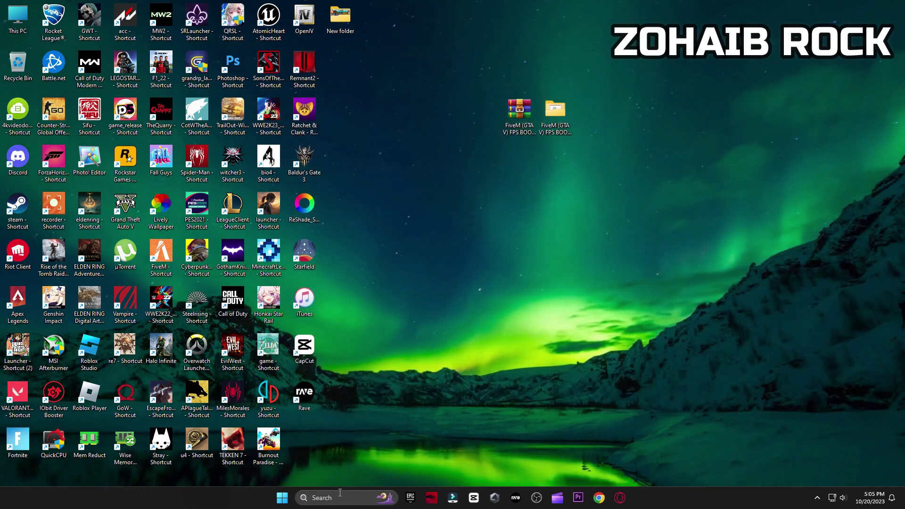
Step: Open the Windows power plan settings and check which plan is selected among the preferred and additional plans
left_click(339, 492)
type("powe")
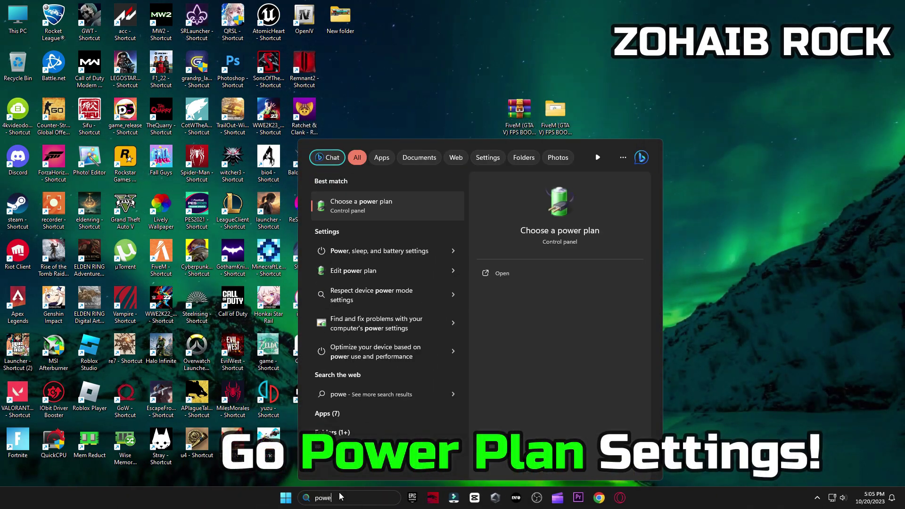
type("r")
left_click(358, 210)
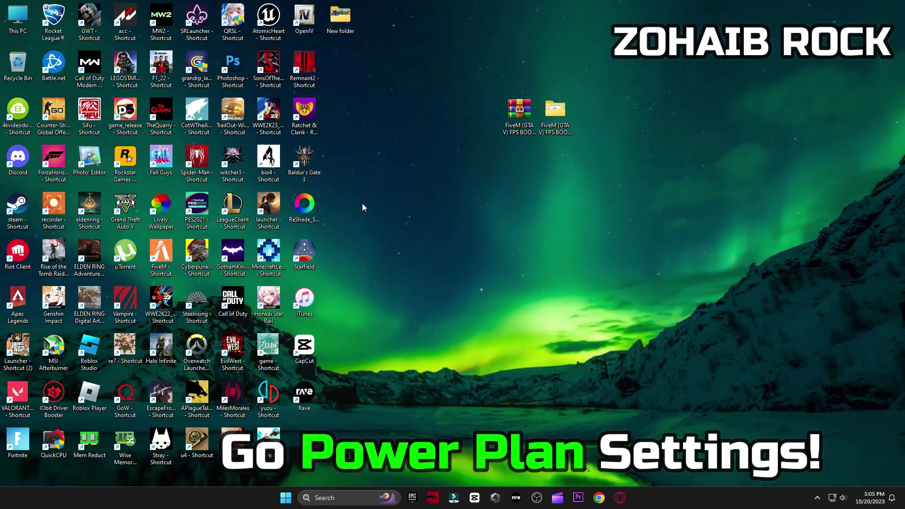
left_click_drag(491, 61, 618, 85)
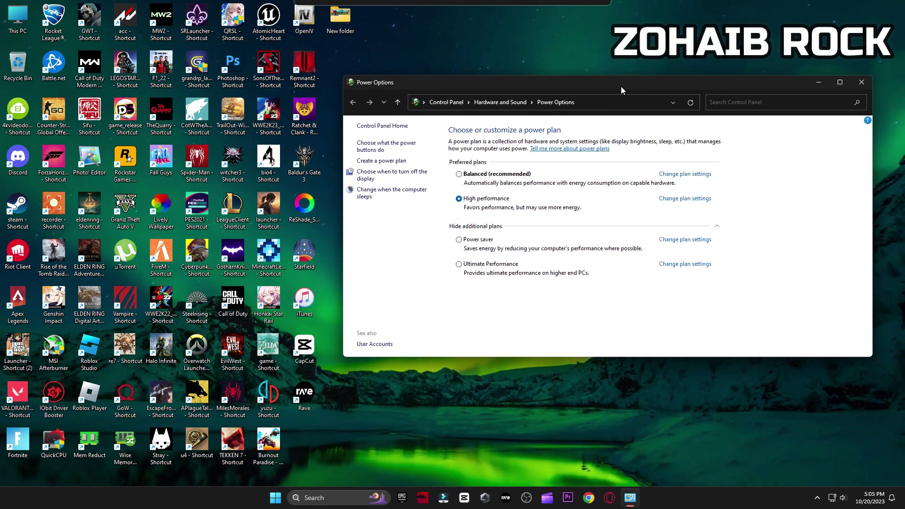
left_click(468, 232)
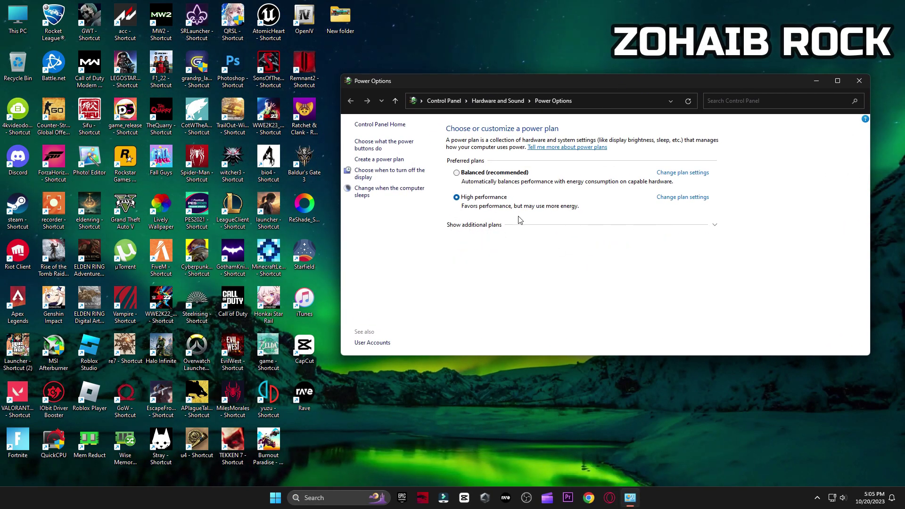
left_click(712, 226)
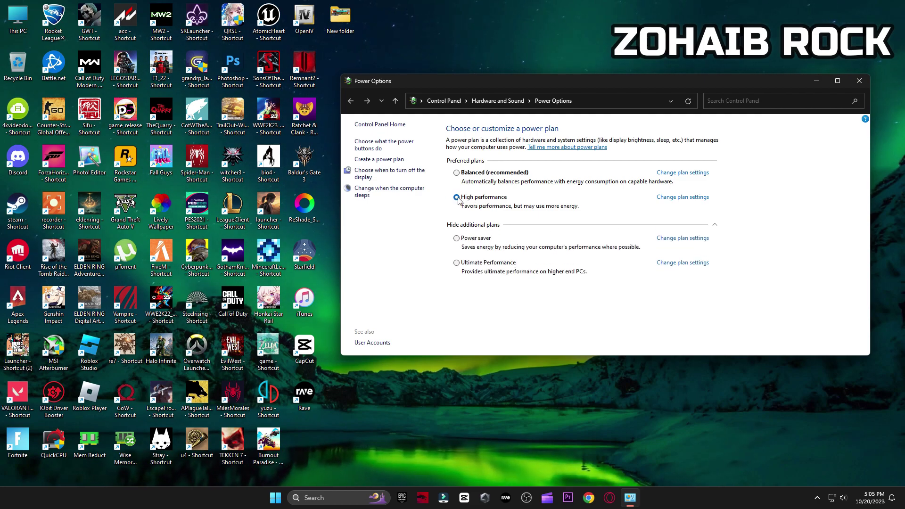
left_click(715, 232)
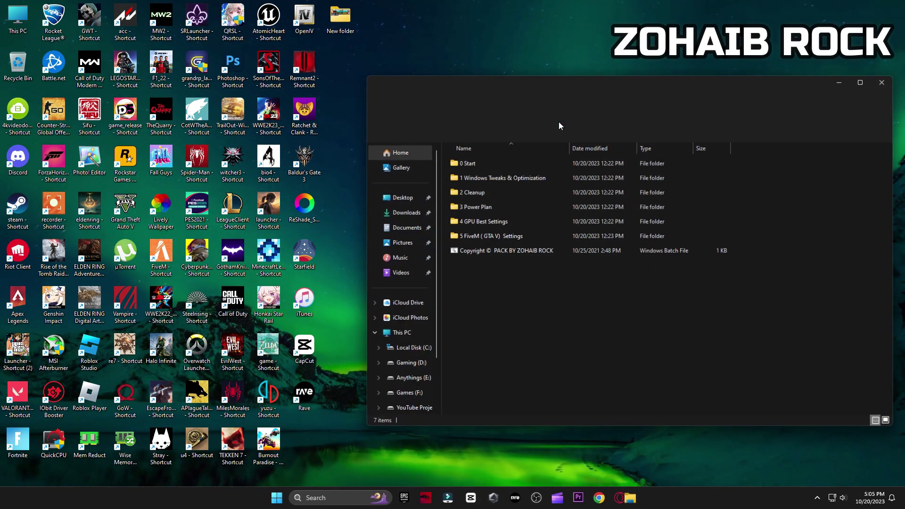
Step: View the Intel Graphics Command Center and Intel HD Graphics Control Panel reference images in 4 GPU Best Settings, INTEL
double_click(485, 225)
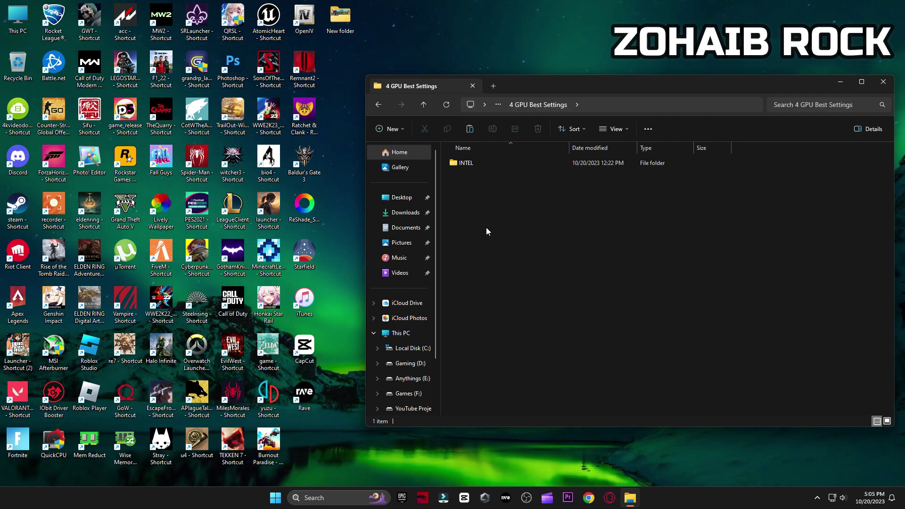
double_click(466, 162)
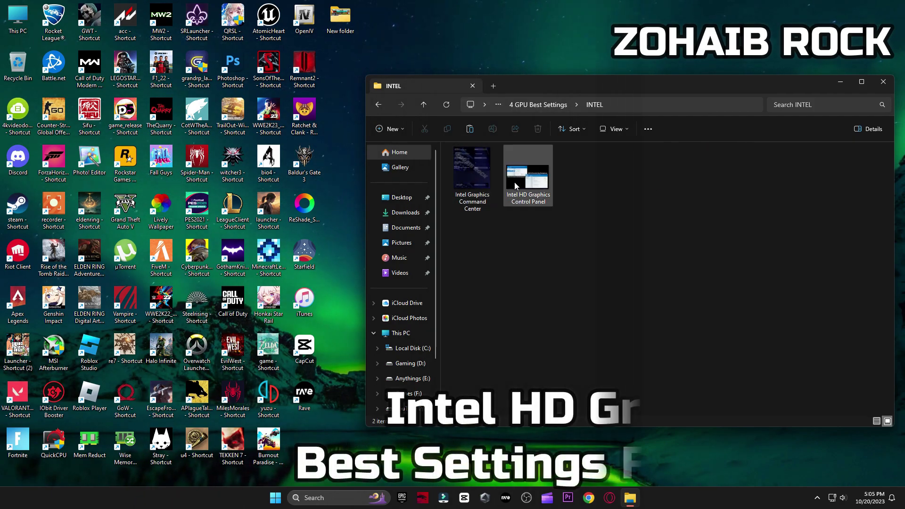
double_click(461, 194)
left_click(862, 8)
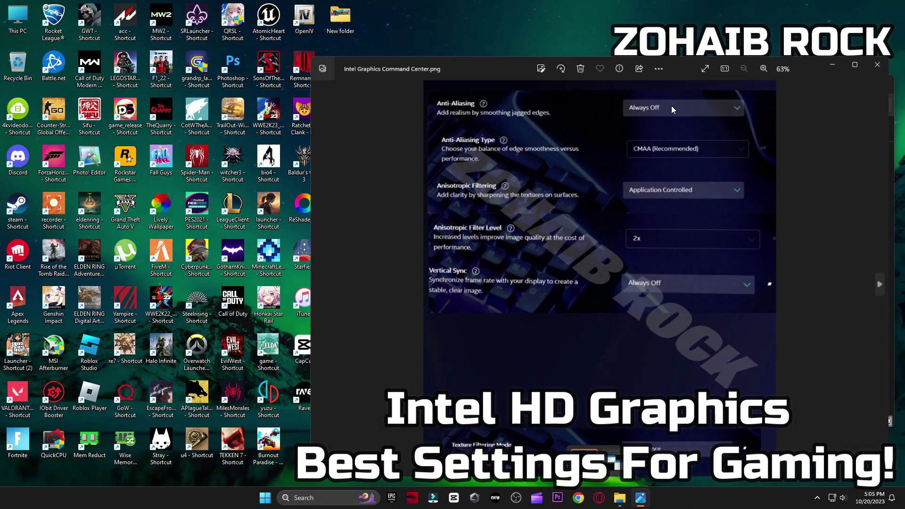
left_click_drag(524, 75, 236, 31)
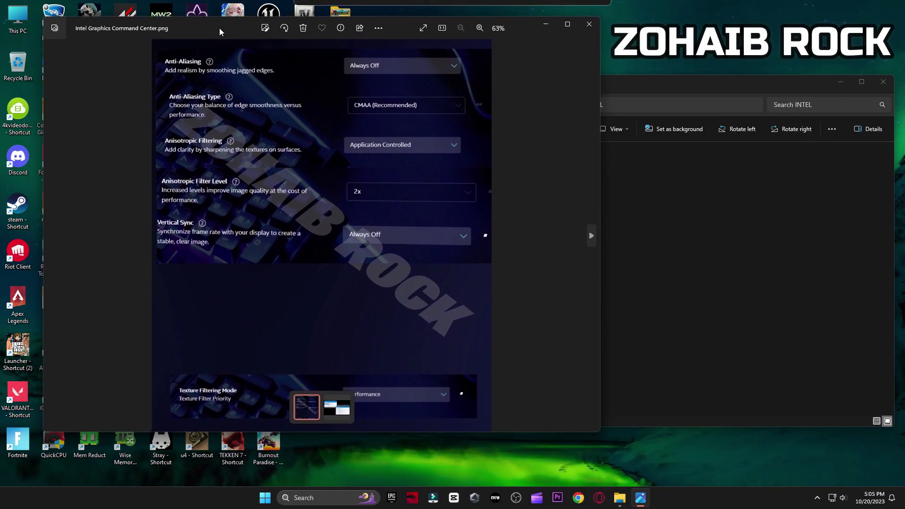
key("Right")
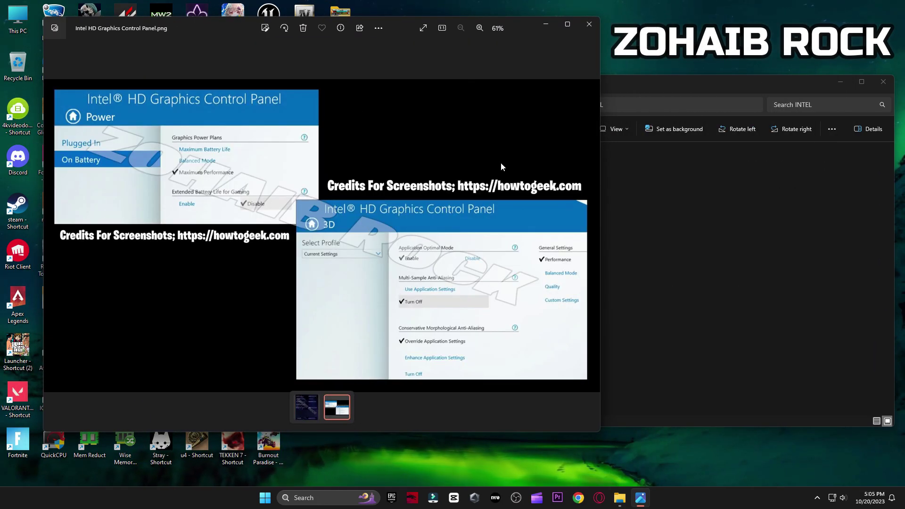
left_click(589, 24)
Step: Copy the commandline text file from the pack's 5 FiveM ( GTA V) Settings folder
key("BackSpace")
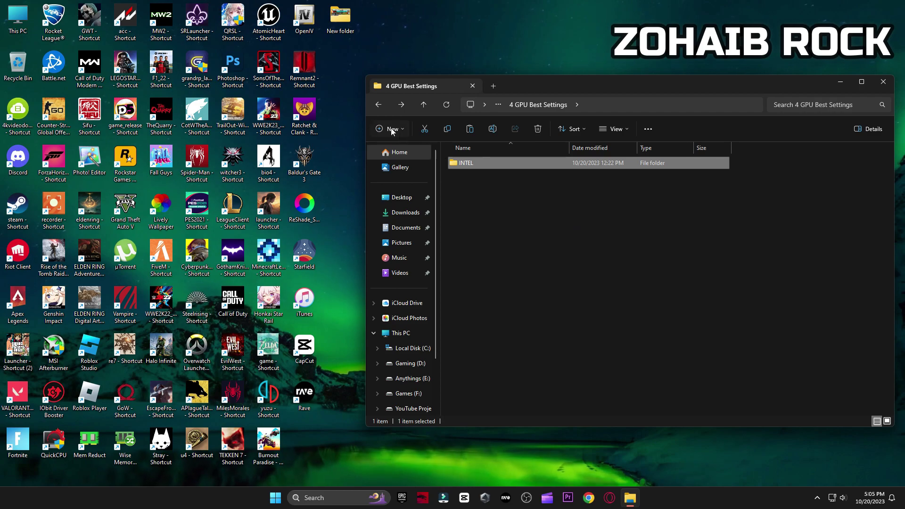
left_click(377, 106)
left_click(479, 238)
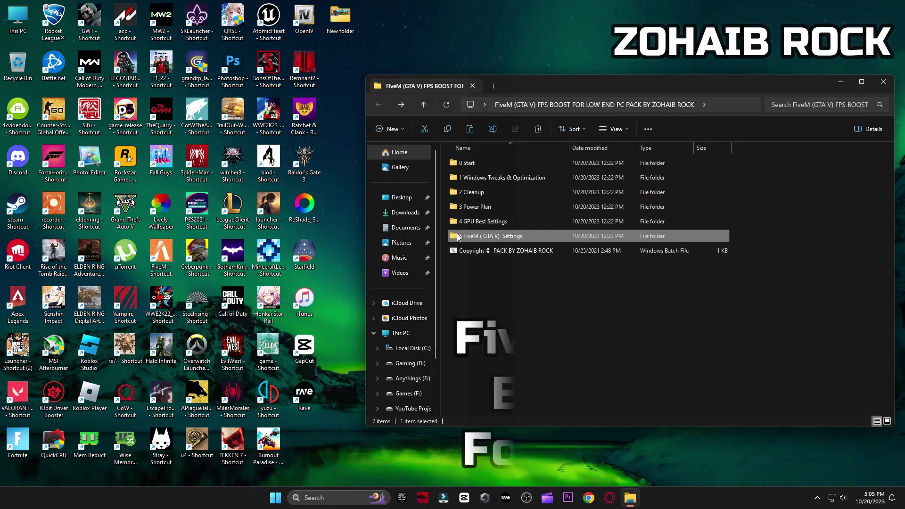
double_click(502, 238)
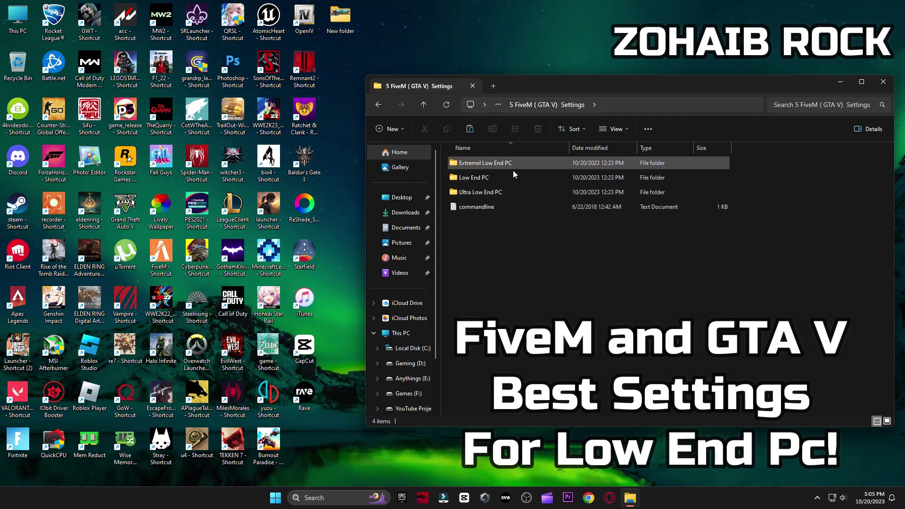
left_click(473, 210)
right_click(473, 210)
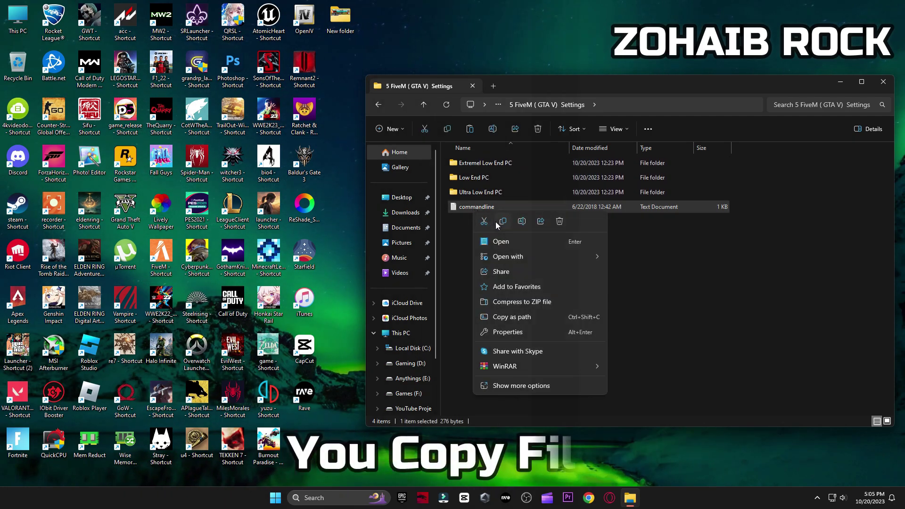
left_click(501, 219)
Step: Paste the commandline file into the GTAV folder under Games on drive F:, replacing the existing one, and close the folder
double_click(17, 18)
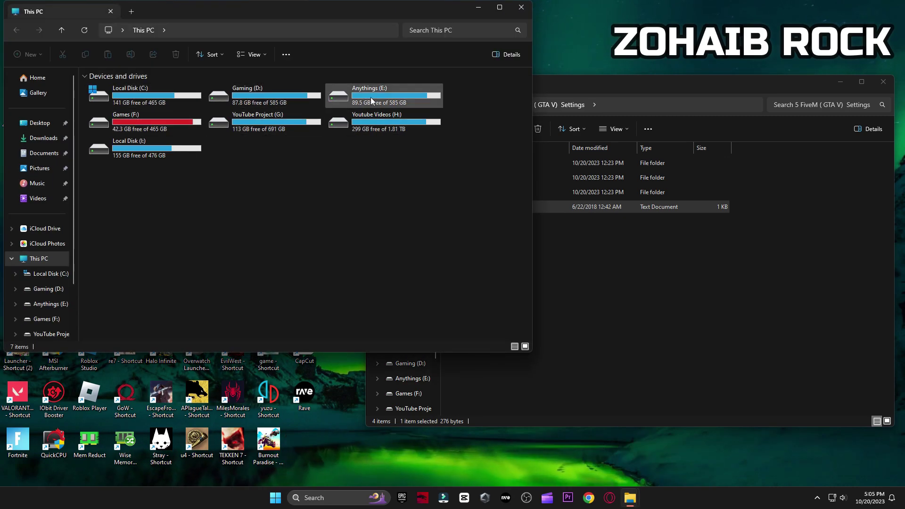
double_click(149, 123)
double_click(119, 83)
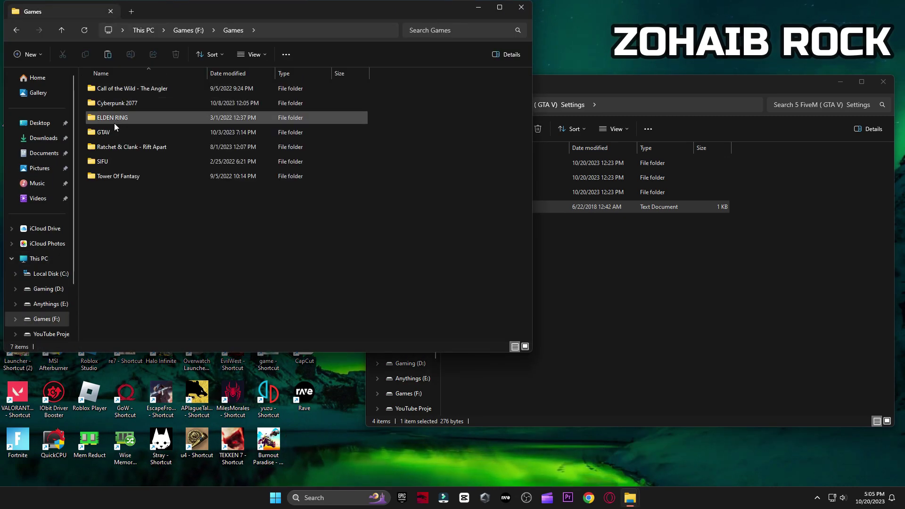
double_click(121, 132)
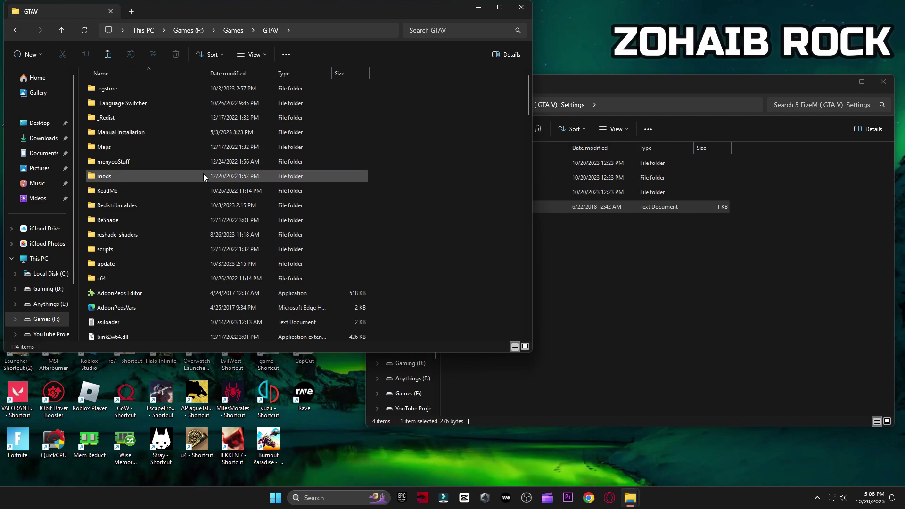
scroll(335, 225, "down", 11)
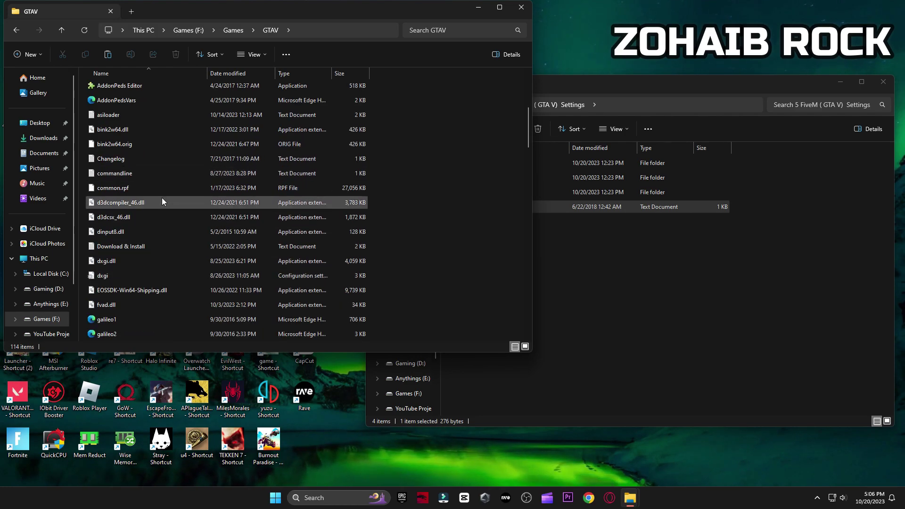
right_click(402, 175)
left_click(411, 183)
left_click(273, 182)
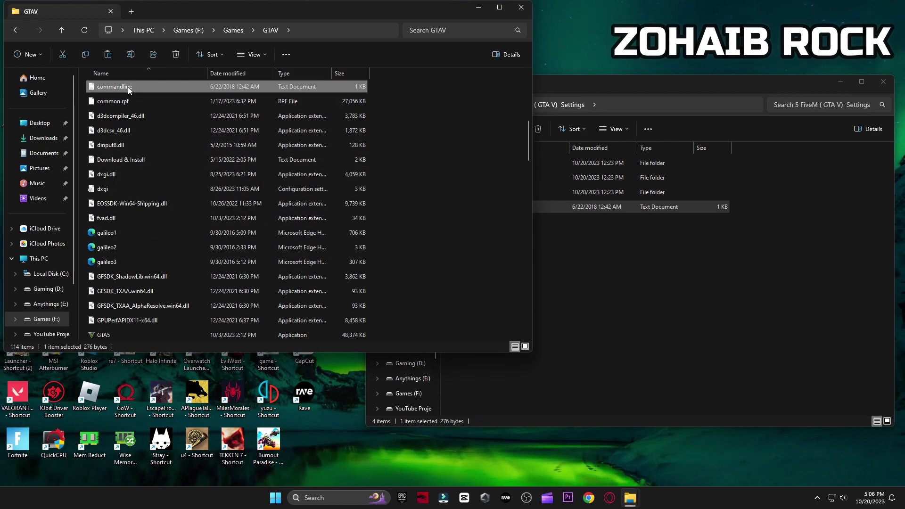
left_click(525, 10)
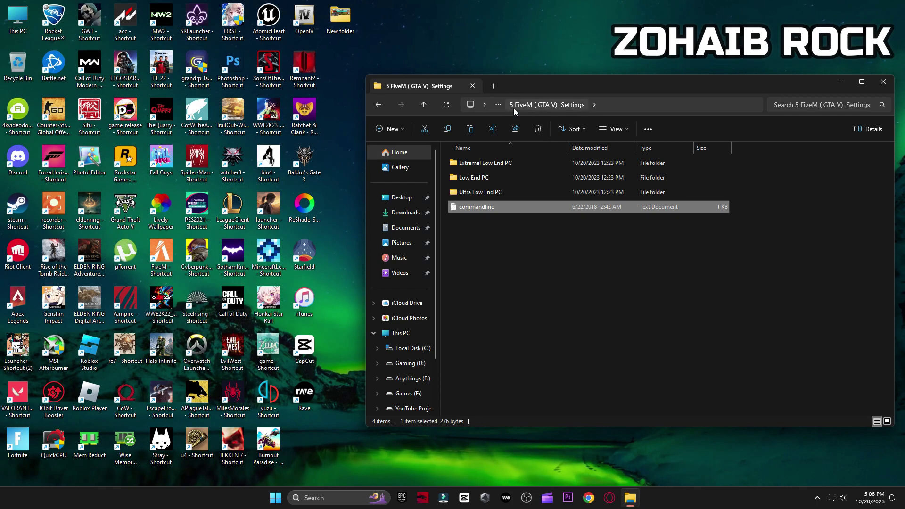
left_click(499, 164)
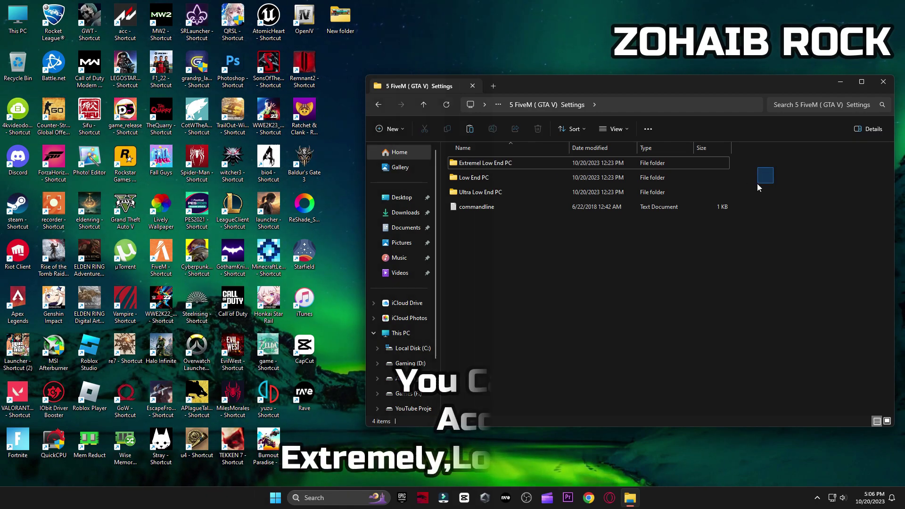
left_click(744, 170)
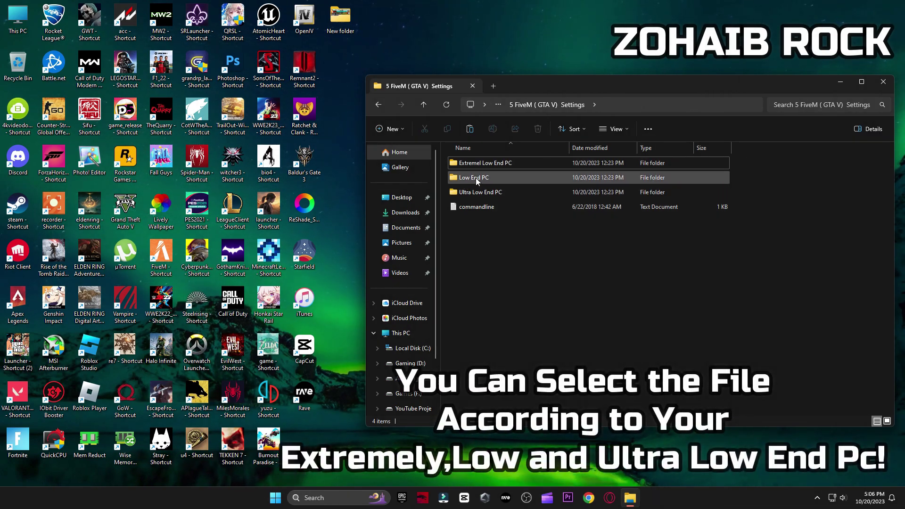
Step: Open the settings file from the pack's Ultra Low End PC folder in Notepad
left_click_drag(708, 167, 533, 194)
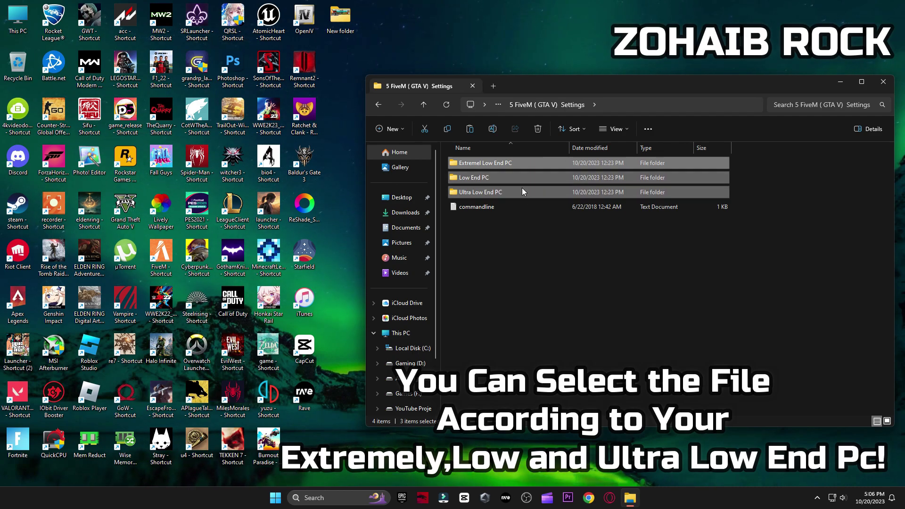
left_click(556, 264)
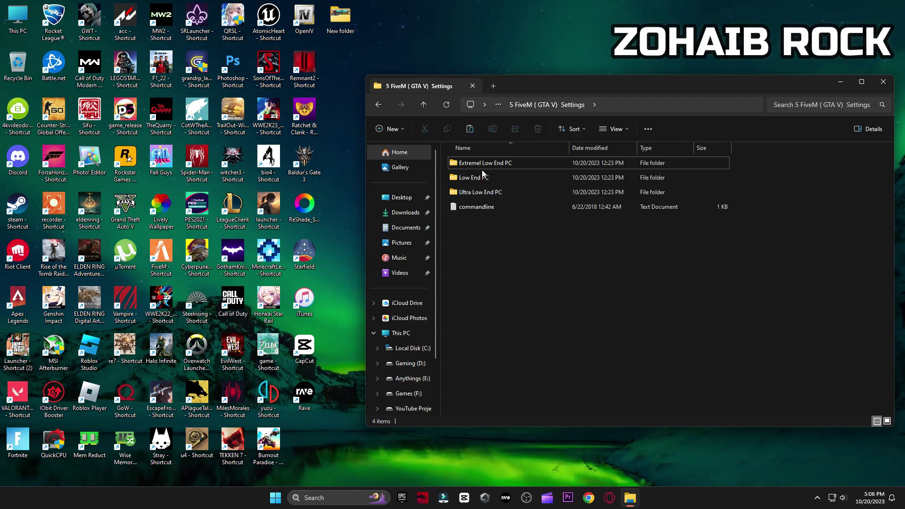
double_click(492, 194)
right_click(464, 163)
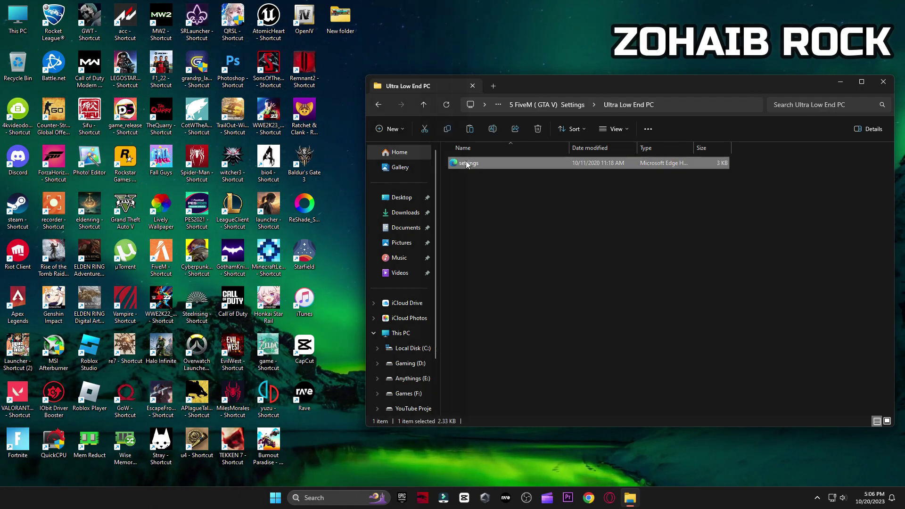
mouse_move(520, 211)
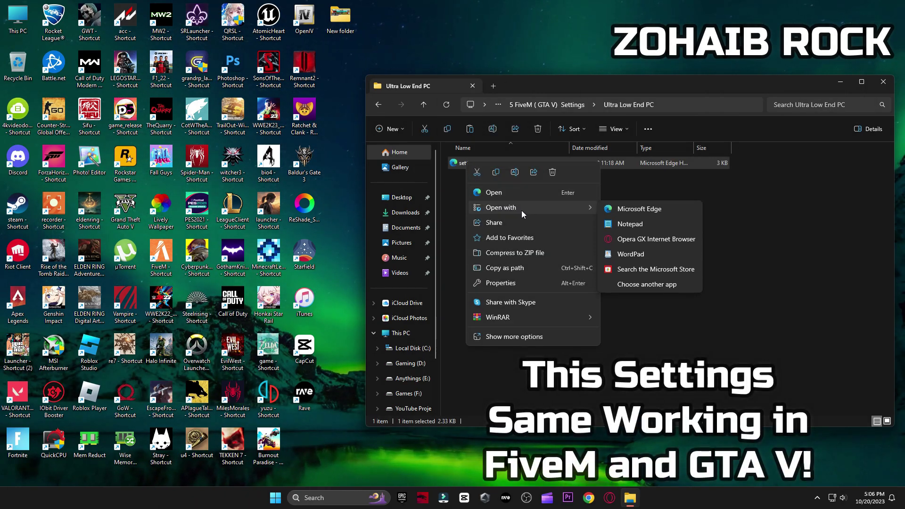
left_click(626, 224)
Step: Copy the settings text from the first line through the AspectRatio line, and close the file and its folder
left_click_drag(236, 112, 410, 402)
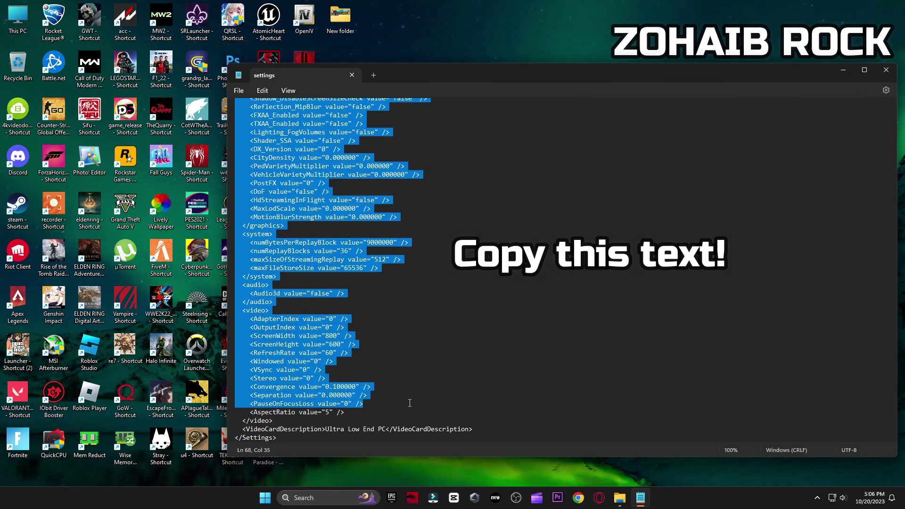
right_click(291, 326)
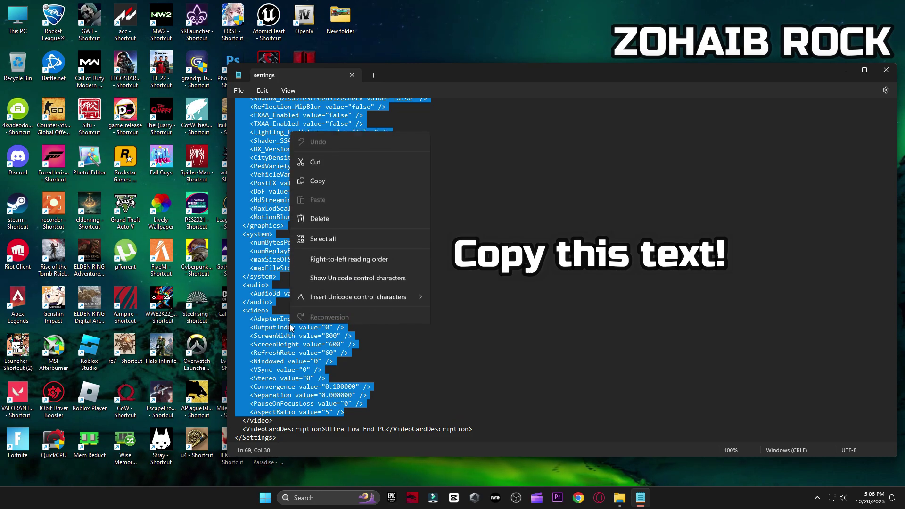
left_click(336, 178)
left_click(885, 71)
left_click(885, 80)
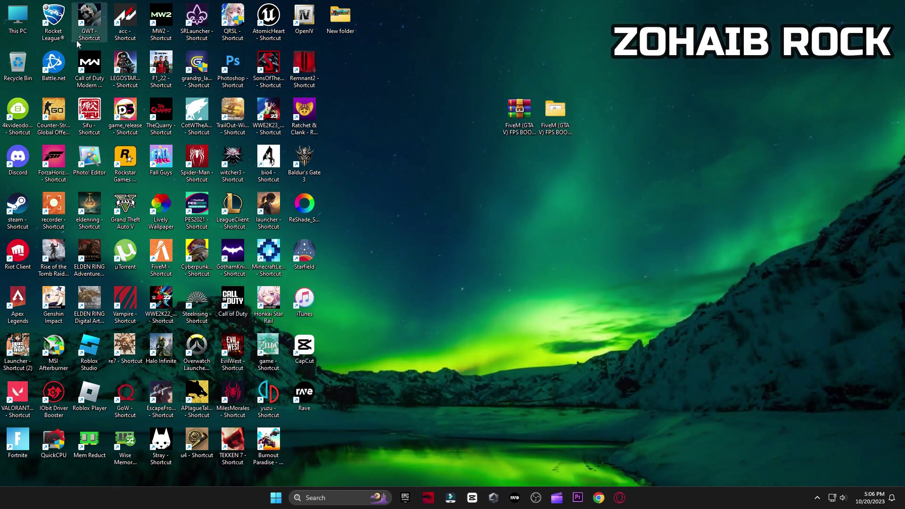
Step: Open the settings file from Documents, Rockstar Games, GTA V in Notepad
key("super+e")
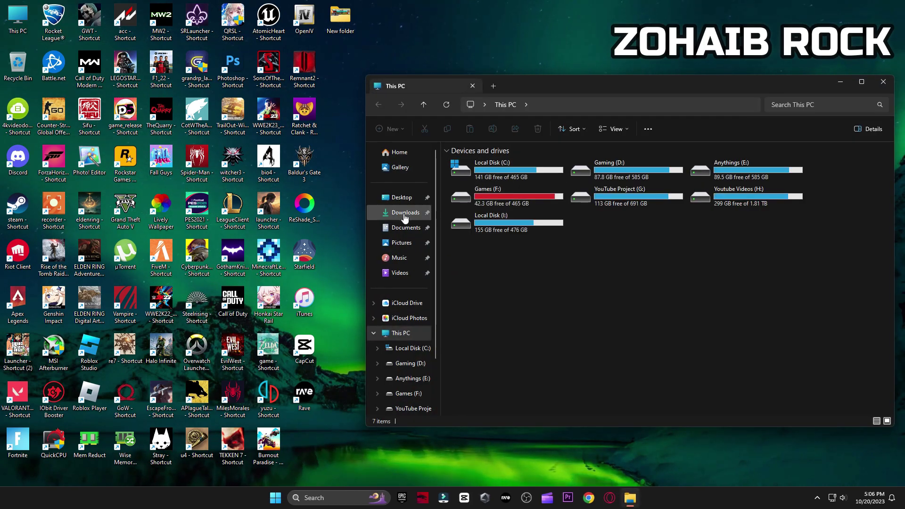
left_click(387, 228)
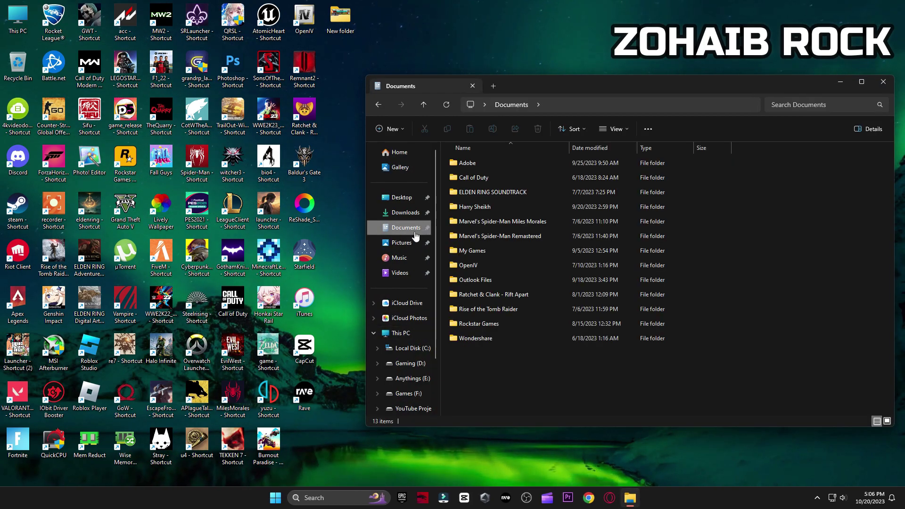
left_click(513, 327)
double_click(476, 323)
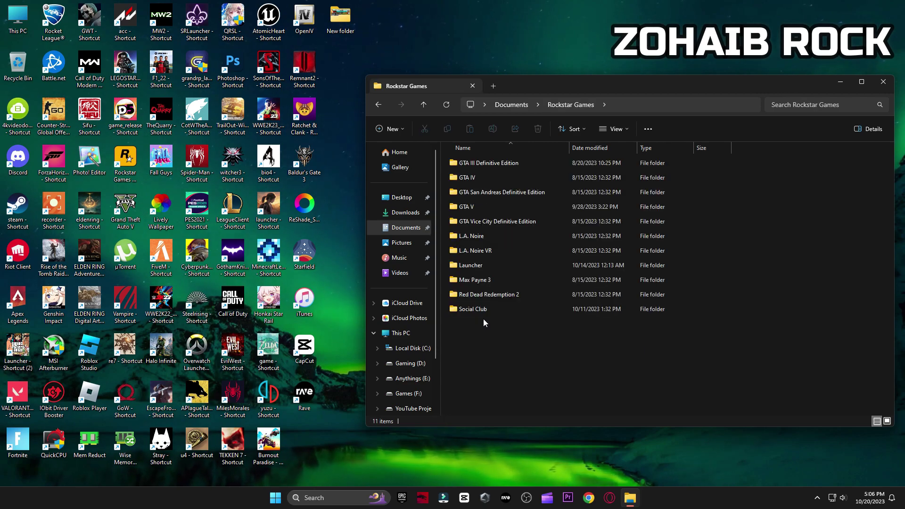
double_click(479, 207)
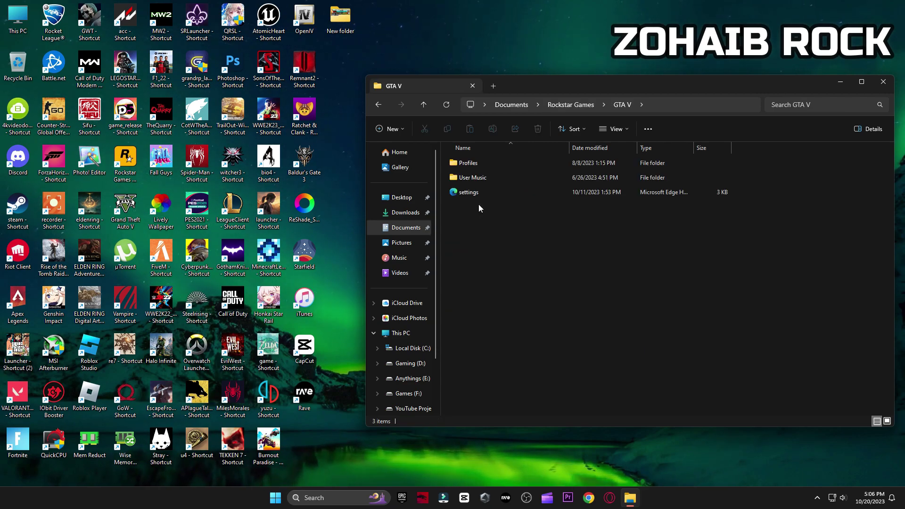
right_click(470, 192)
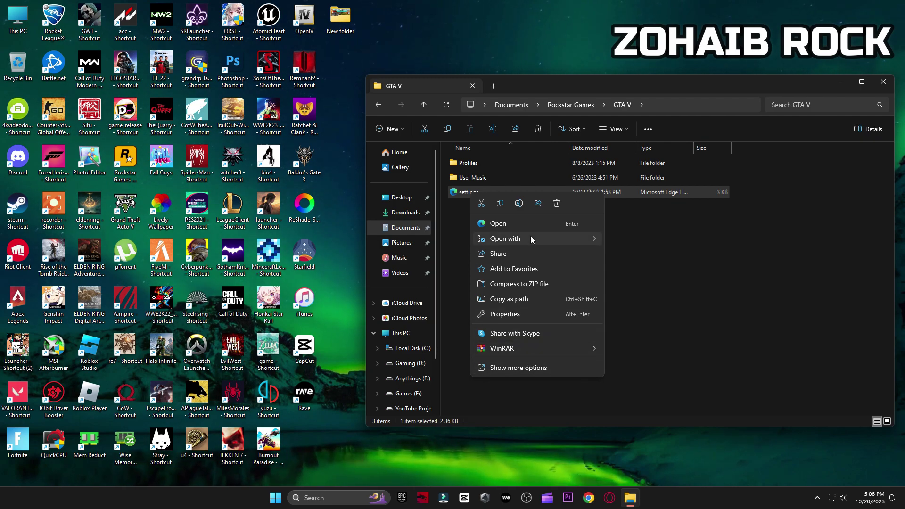
mouse_move(530, 239)
left_click(621, 253)
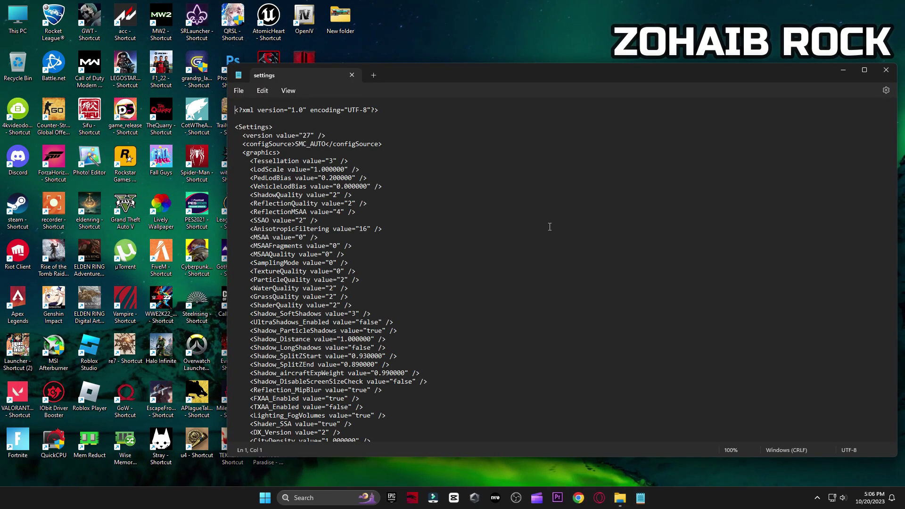
Step: Replace the GTA V settings text through the AspectRatio line with the copied text, save the file and close the folder
left_click_drag(233, 110, 390, 404)
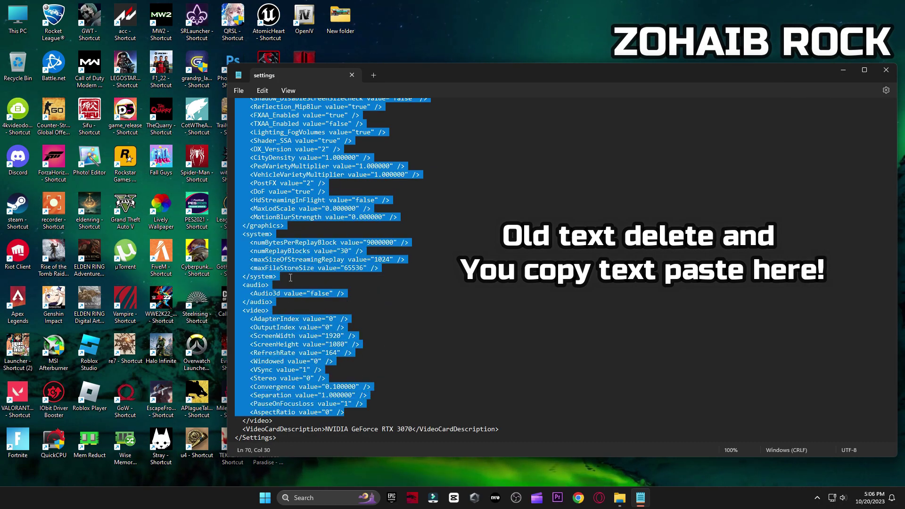
right_click(275, 247)
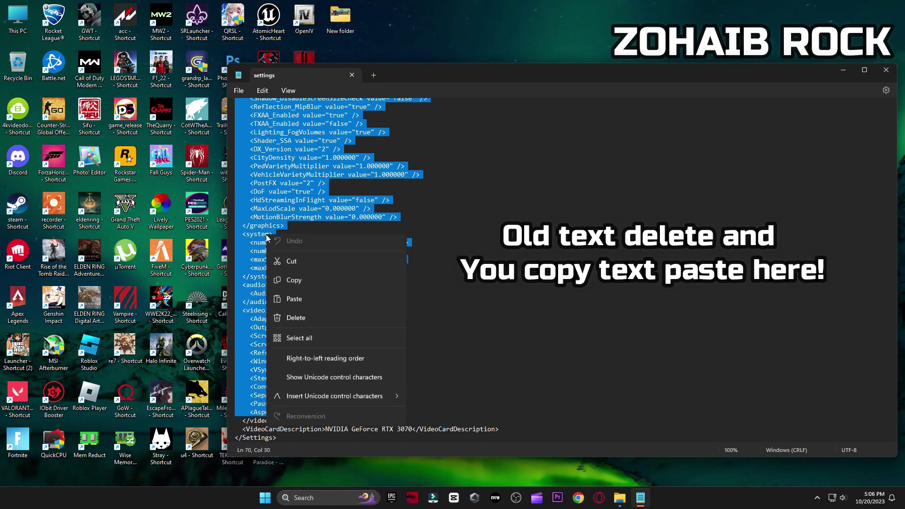
left_click(309, 324)
right_click(240, 107)
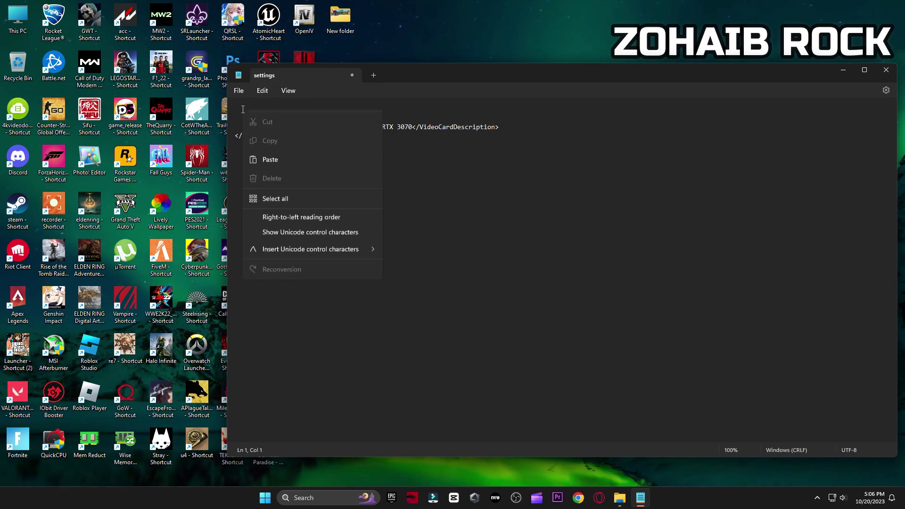
left_click(273, 177)
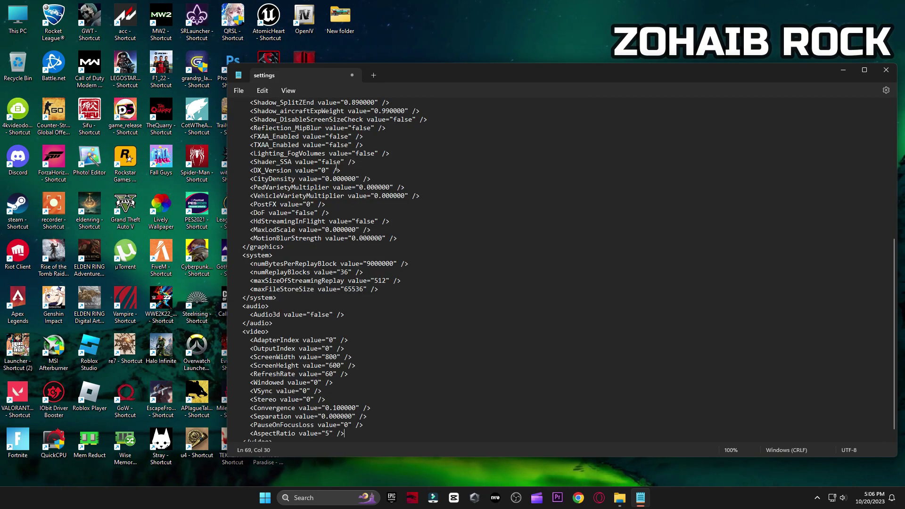
left_click(885, 70)
left_click(481, 292)
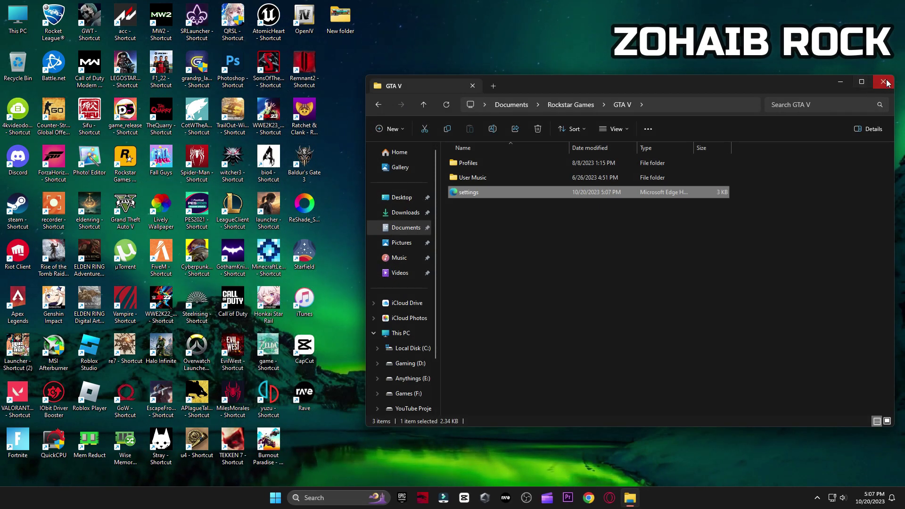
left_click(884, 82)
Step: Open the AppData folder through the Run dialog with the command appdata
left_click(323, 502)
type("run")
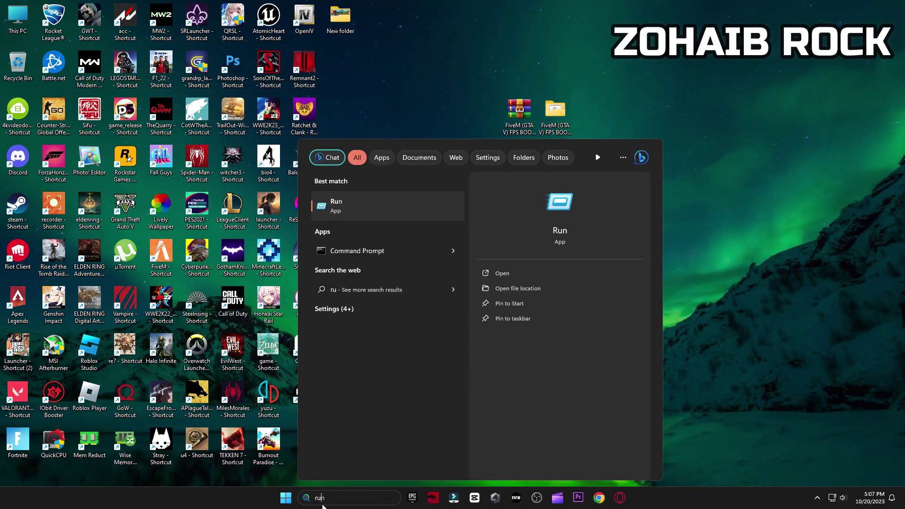
left_click(389, 205)
left_click_drag(116, 388, 547, 89)
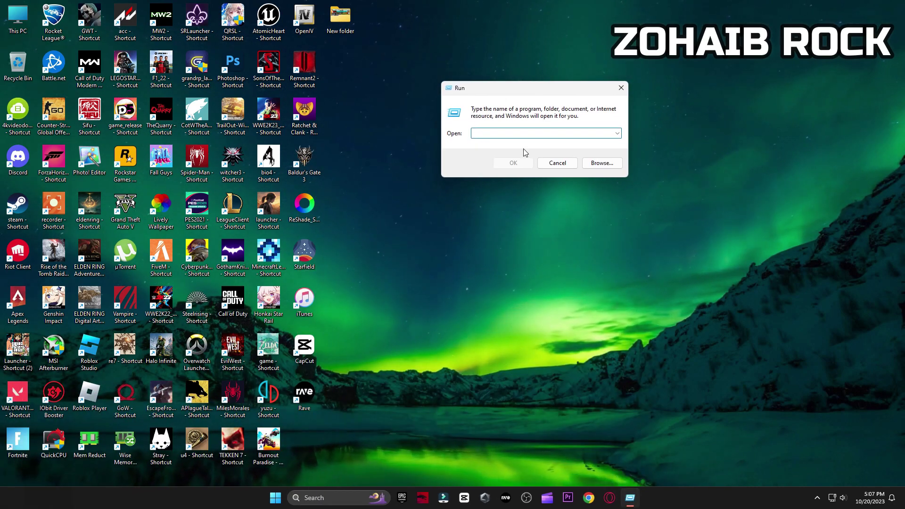
type("apdata")
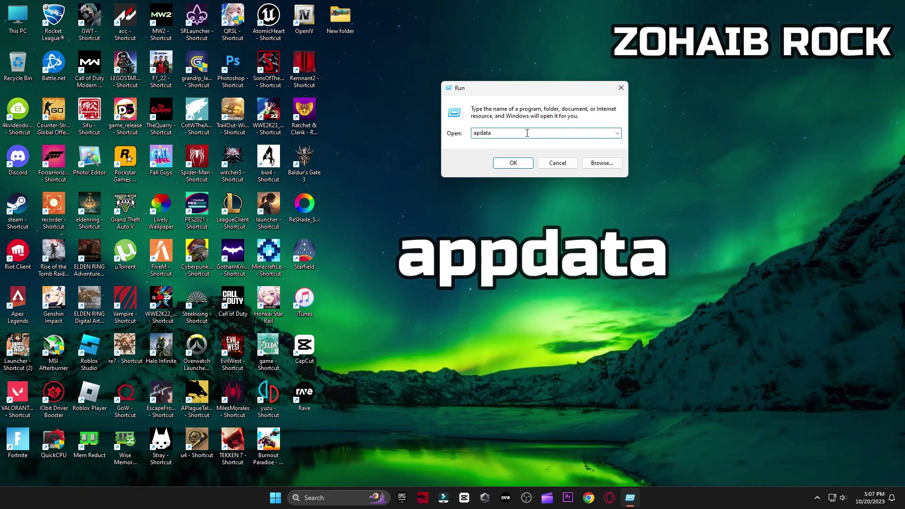
key("Left")
key("Left")
left_click(512, 162)
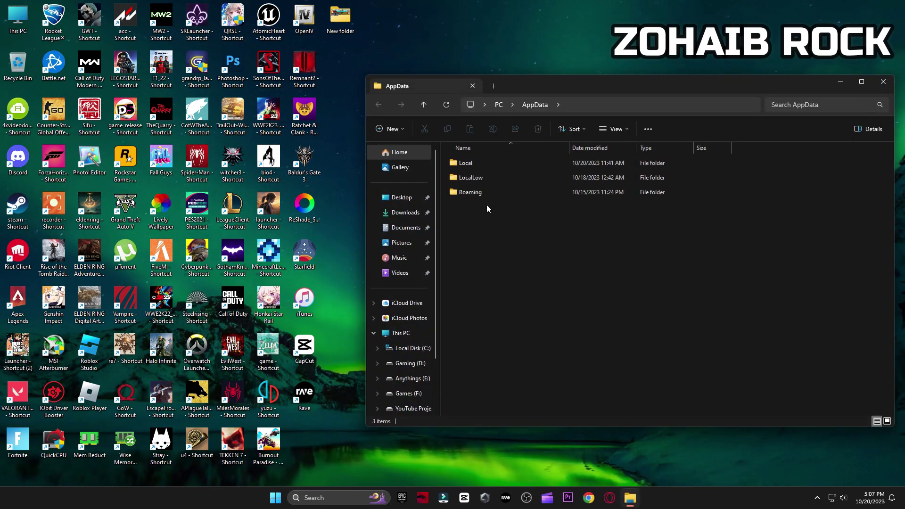
Step: Open the settings file from the CitizenFX folder under Roaming in Notepad
double_click(496, 191)
left_click(478, 236)
double_click(477, 235)
right_click(462, 180)
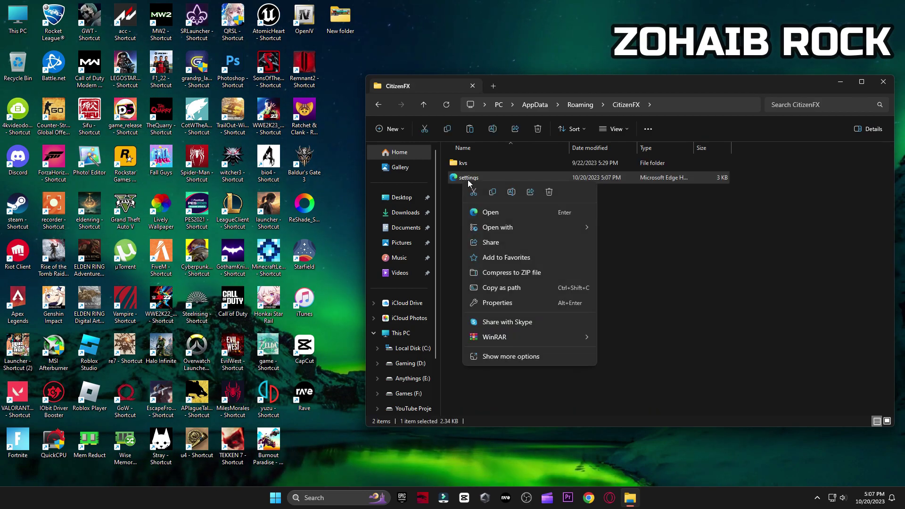
mouse_move(513, 227)
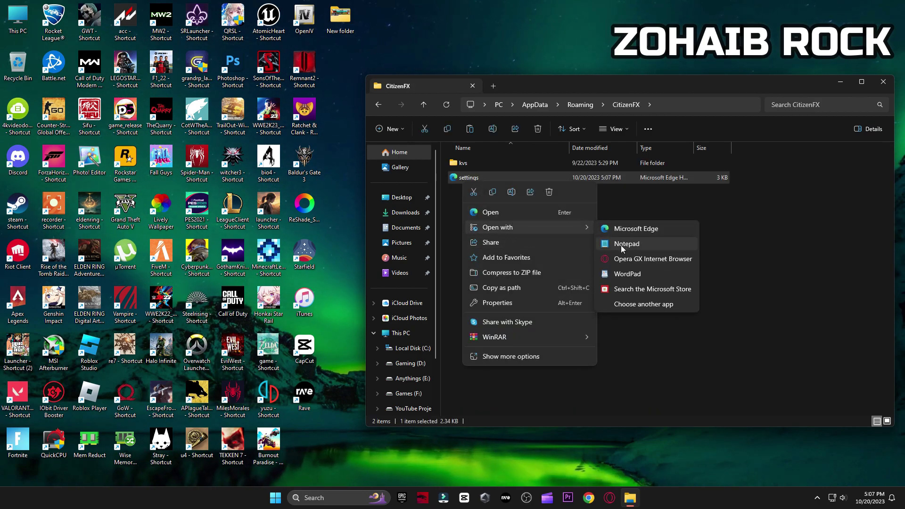
left_click(618, 244)
Step: Replace the CitizenFX settings text through the AspectRatio line with the copied text, remove the extra blank line and save the file
left_click_drag(239, 110, 382, 412)
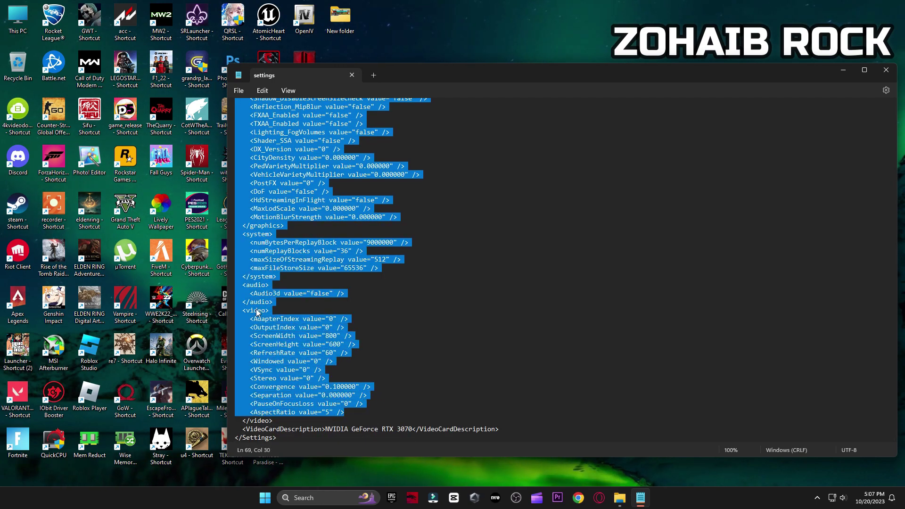
key("BackSpace")
right_click(245, 109)
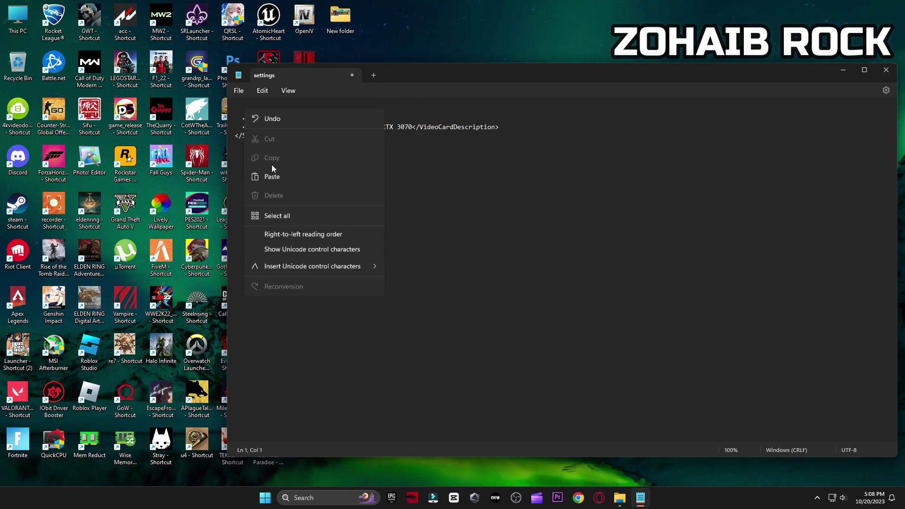
left_click(273, 175)
scroll(361, 306, "down", 1)
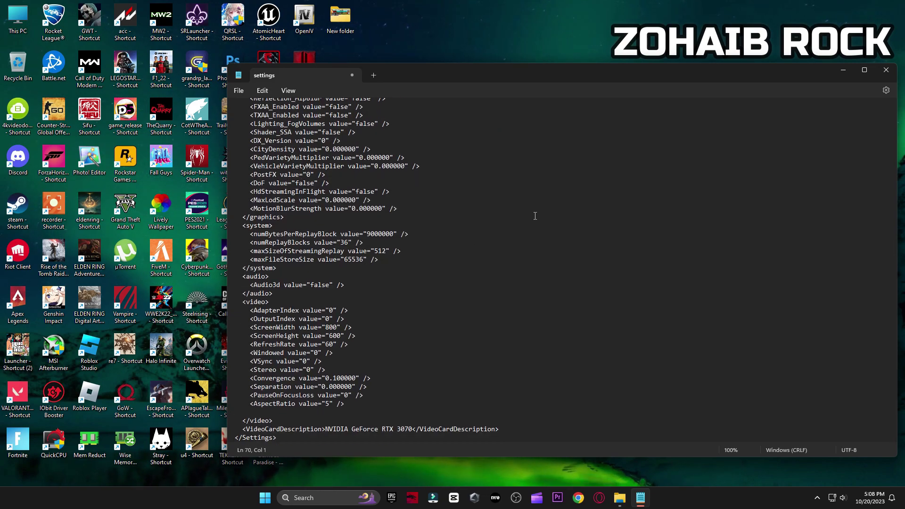
key("BackSpace")
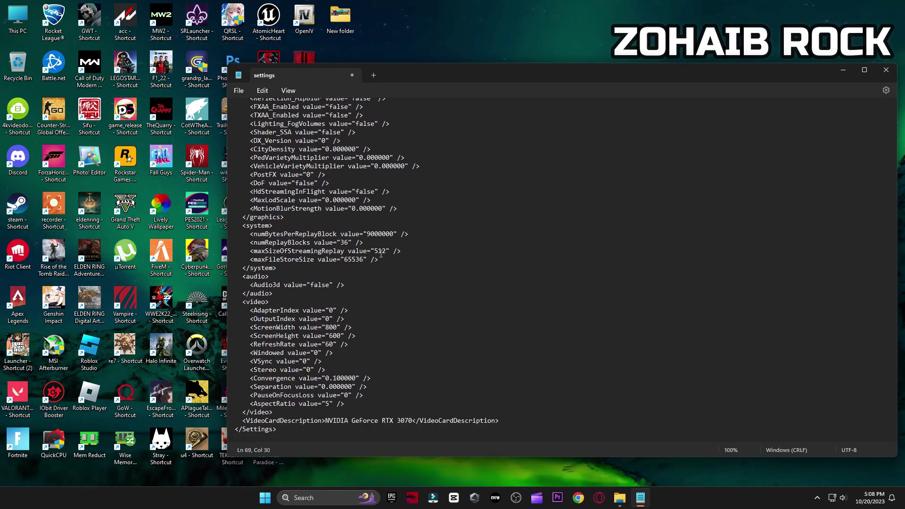
key("ctrl+w")
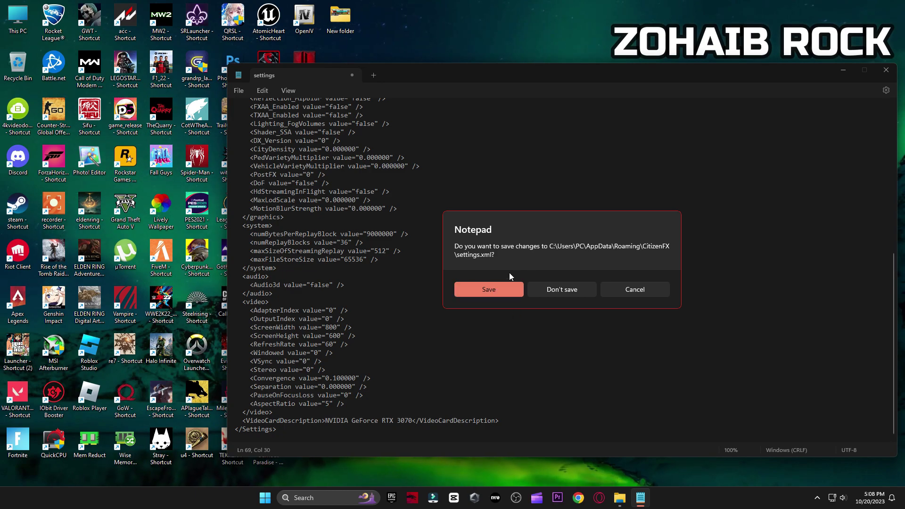
left_click(489, 289)
Step: Open the Windows power options for restarting the PC
key("super")
left_click(563, 466)
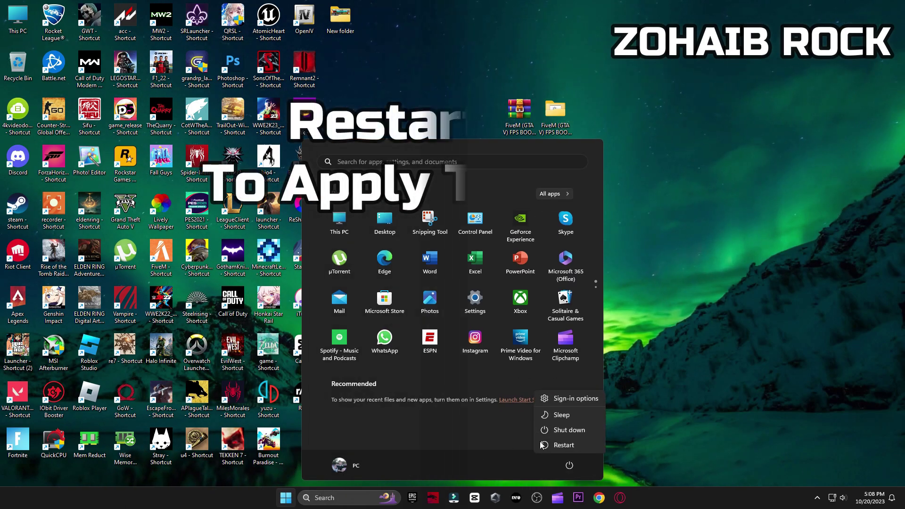